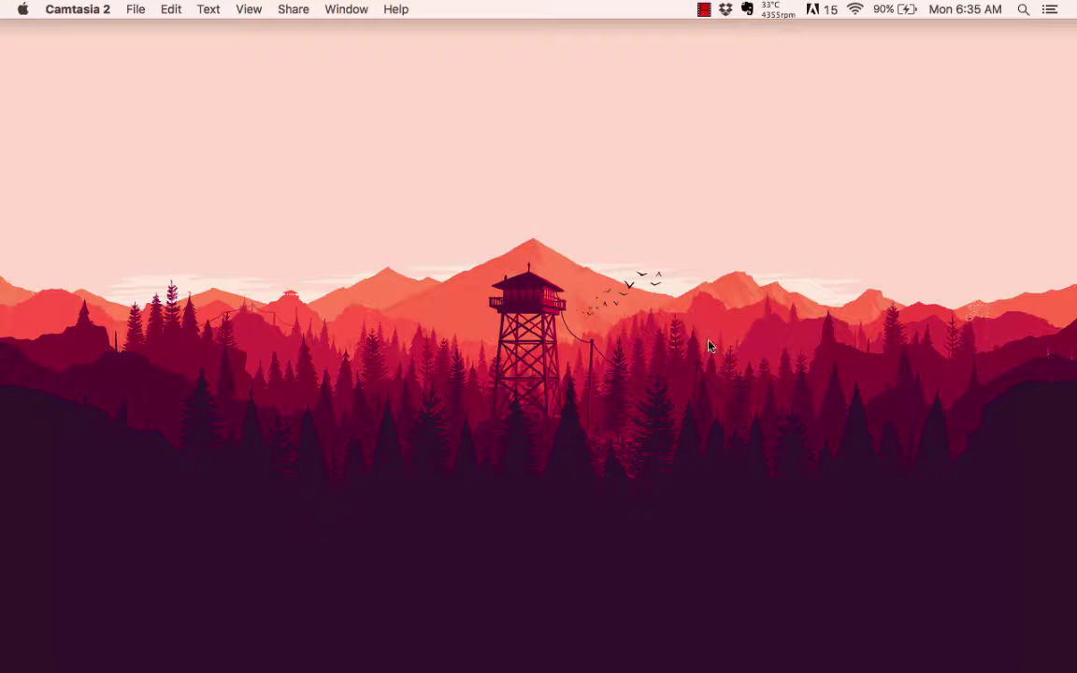
Open Sketch and add an artboard using the iPhone 6 preset (375x667px)
key("F4")
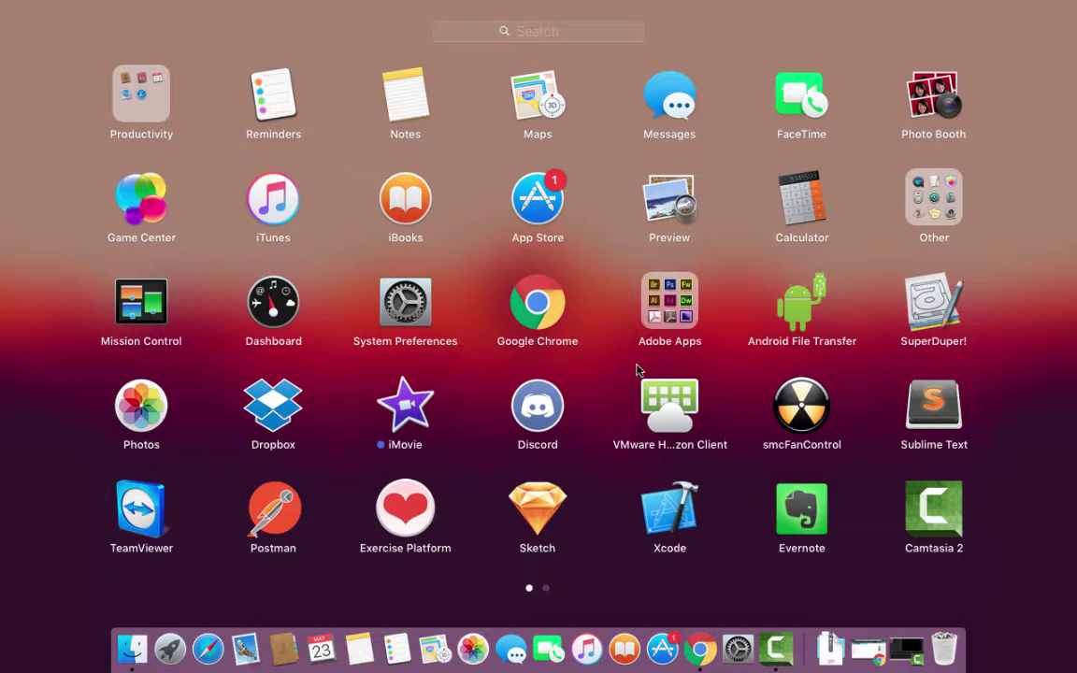
left_click(547, 503)
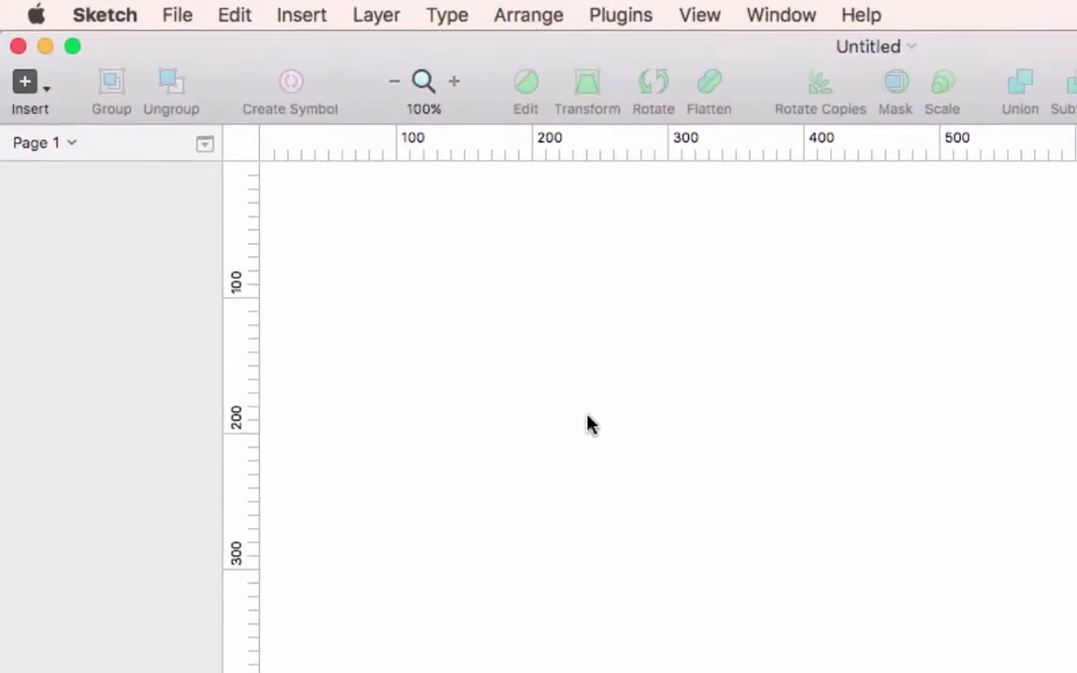
left_click(37, 120)
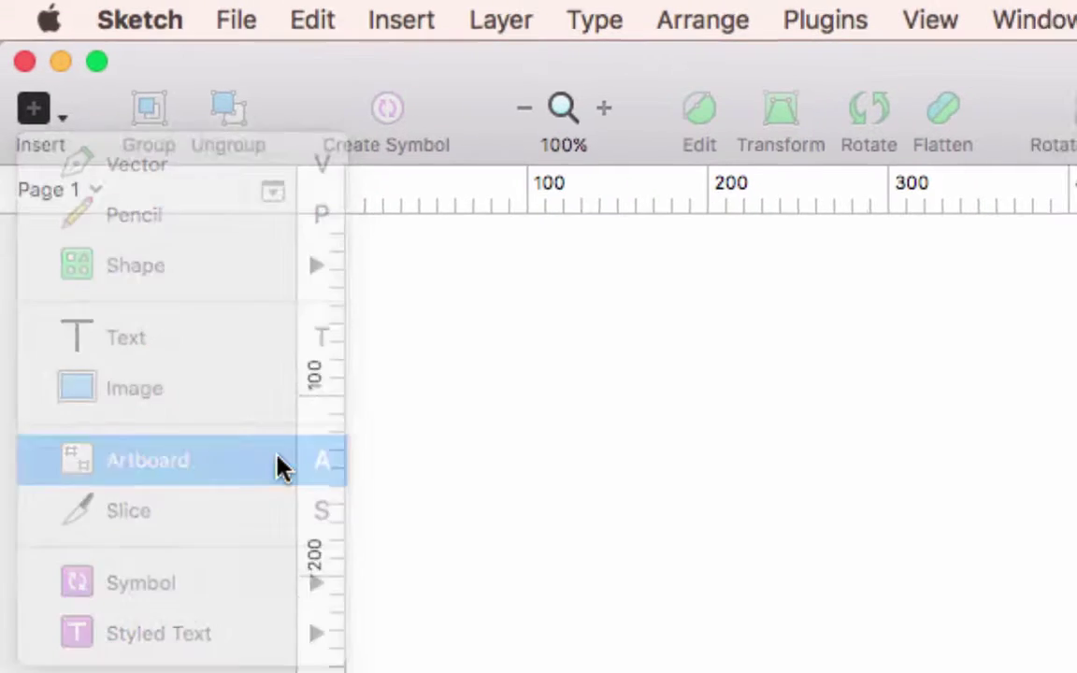
left_click(296, 497)
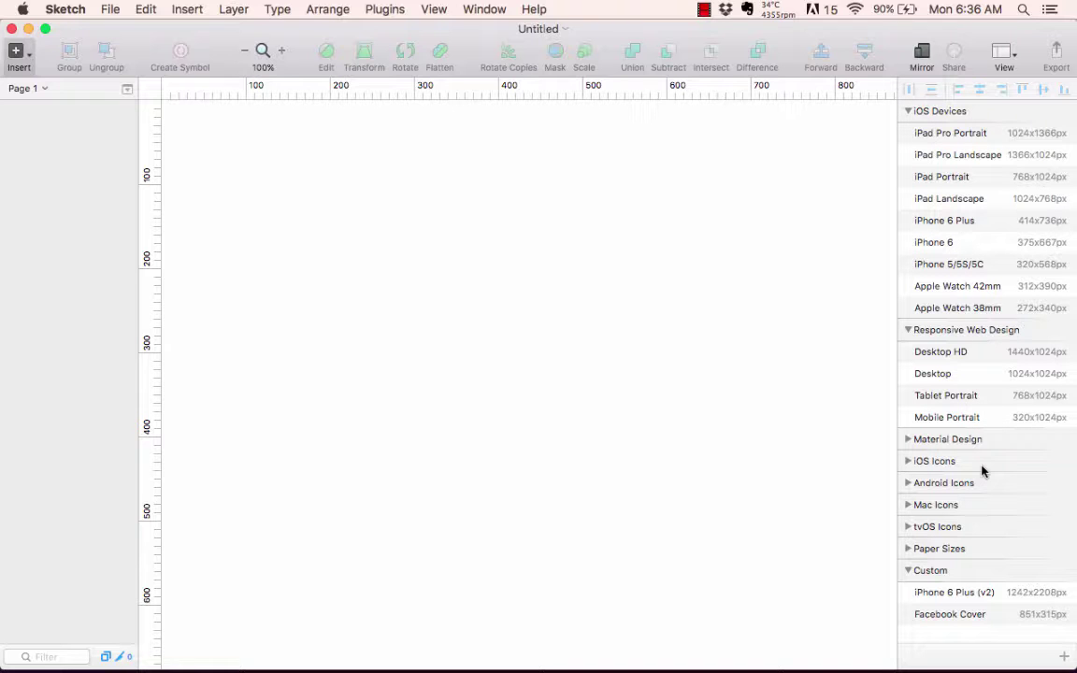
left_click(1051, 639)
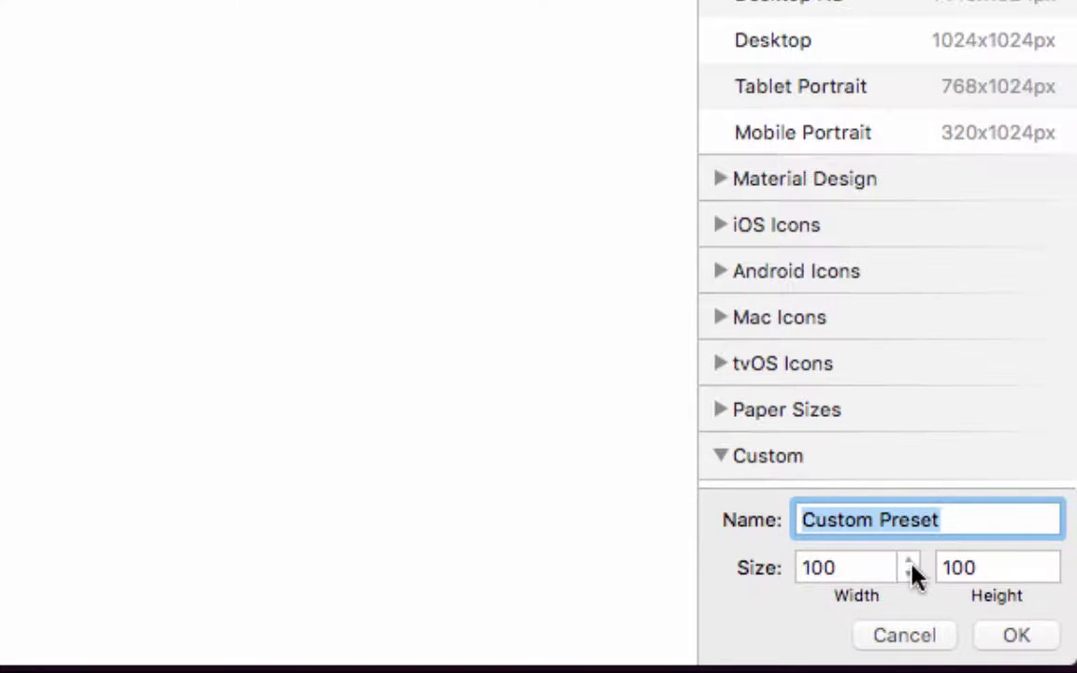
left_click(921, 636)
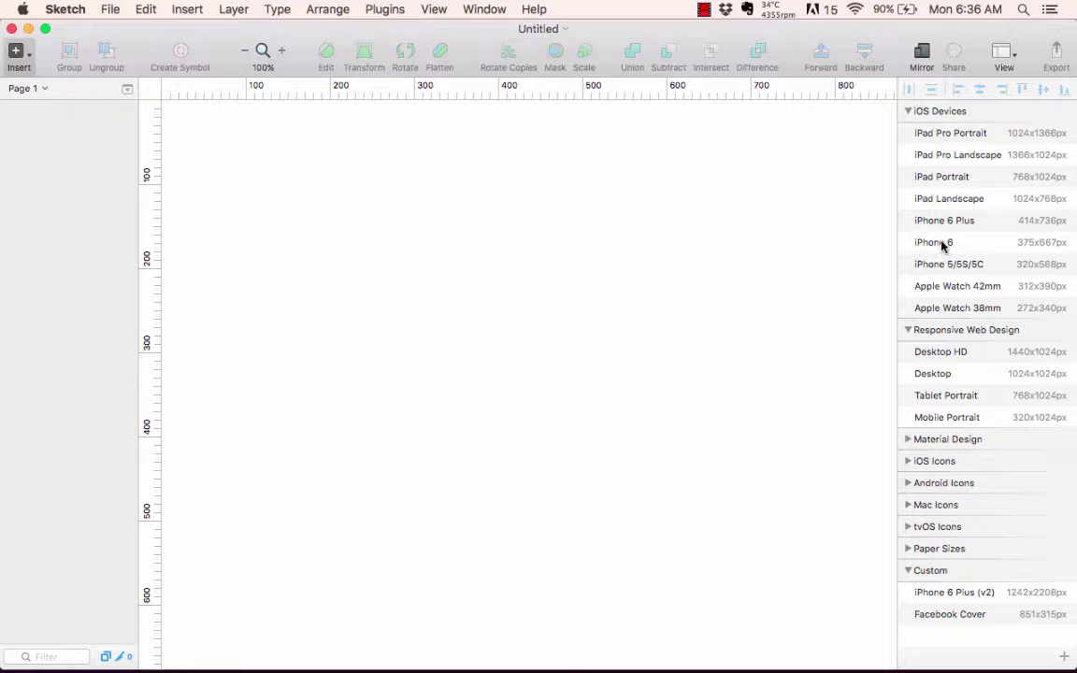
left_click(943, 243)
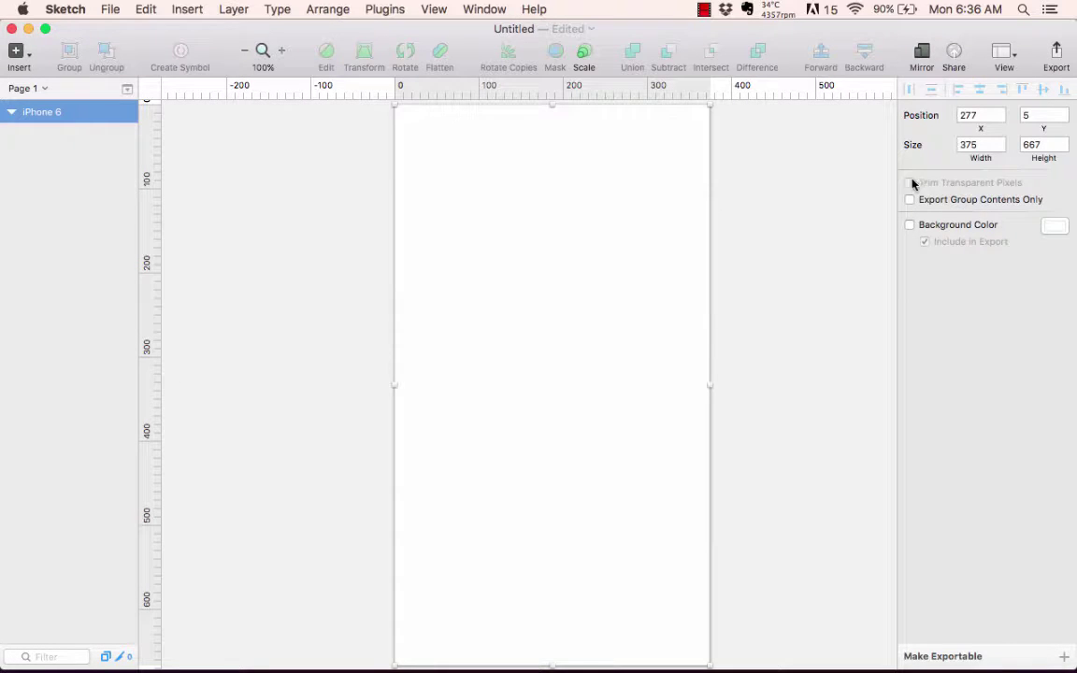
Add a second iPhone 6 artboard beside the first one and delete it again
scroll(670, 219, "up", 1)
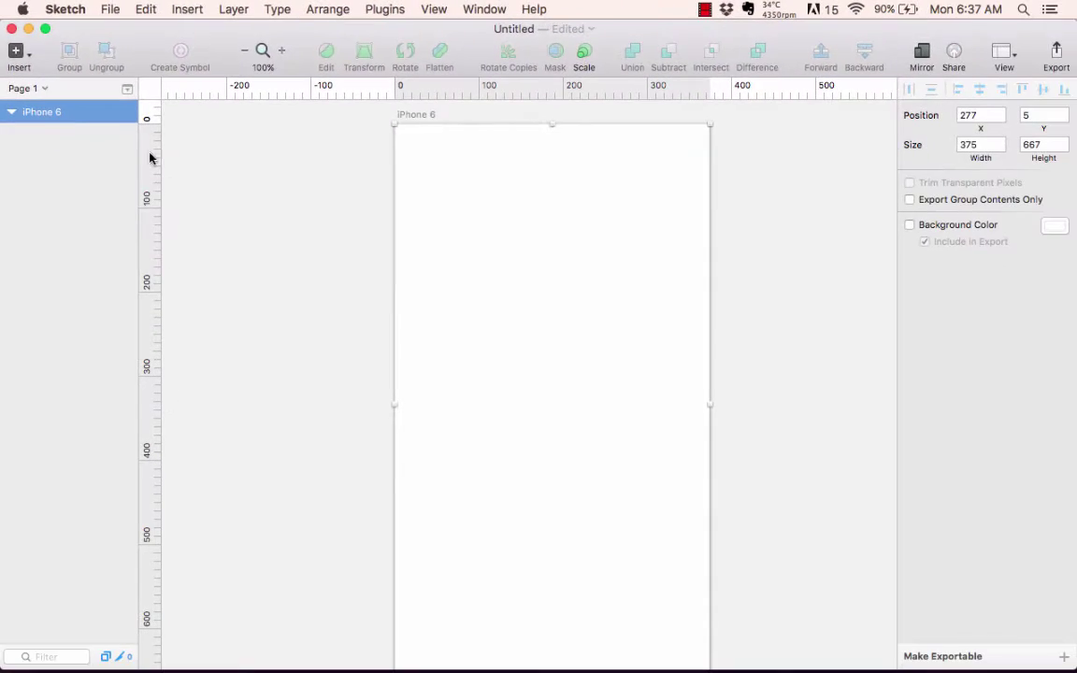
left_click(483, 388)
key("a")
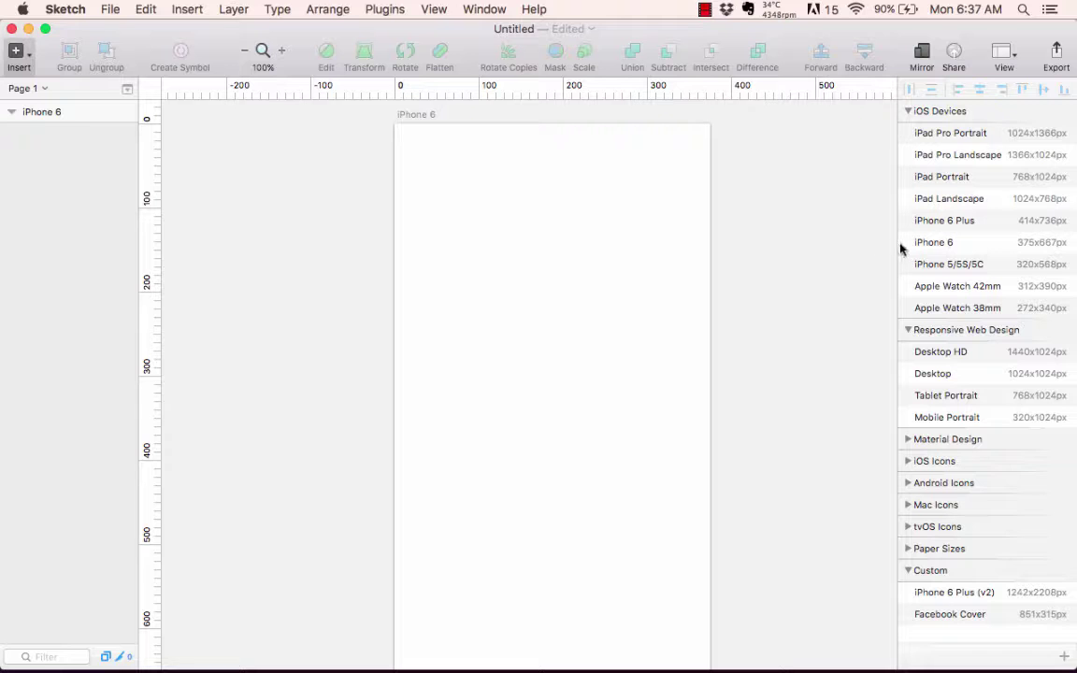
left_click(932, 244)
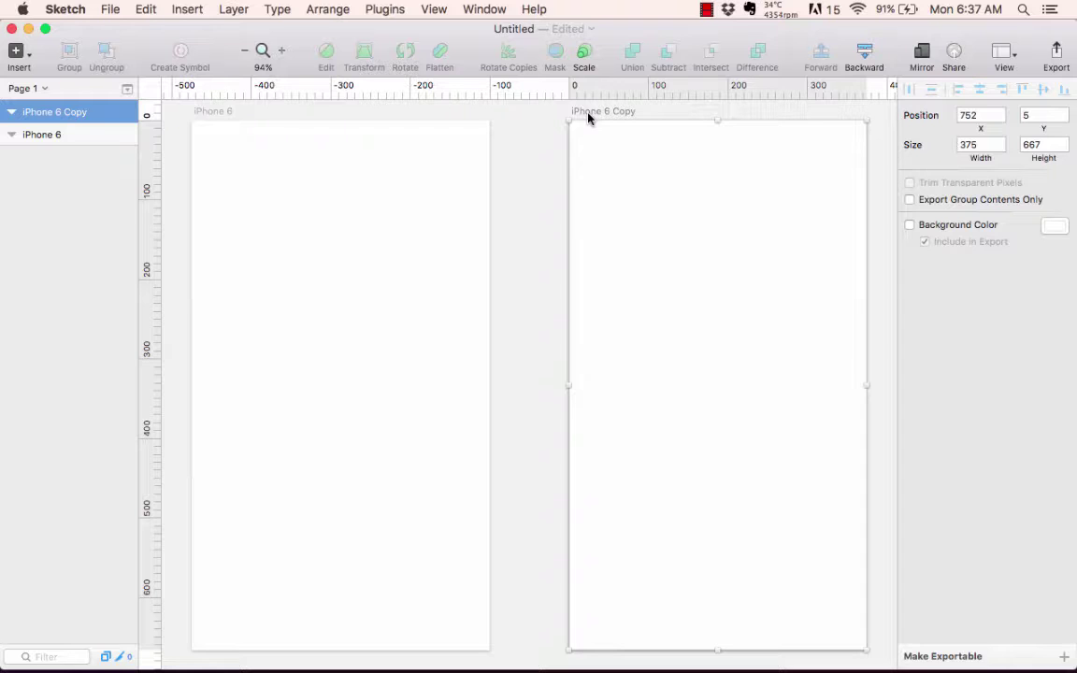
key("Delete")
scroll(379, 239, "left", 3)
scroll(380, 238, "left", 1)
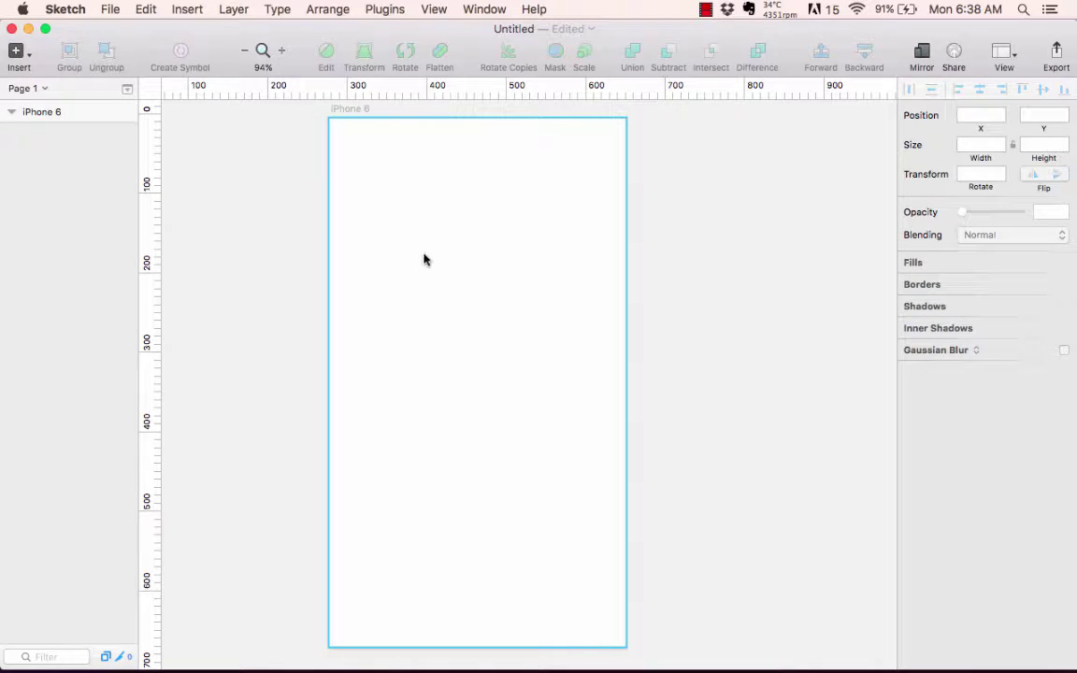
Draw a triangle about 198 by 197 px in the upper half of the artboard and fill it red (F00D0D)
left_click(441, 281)
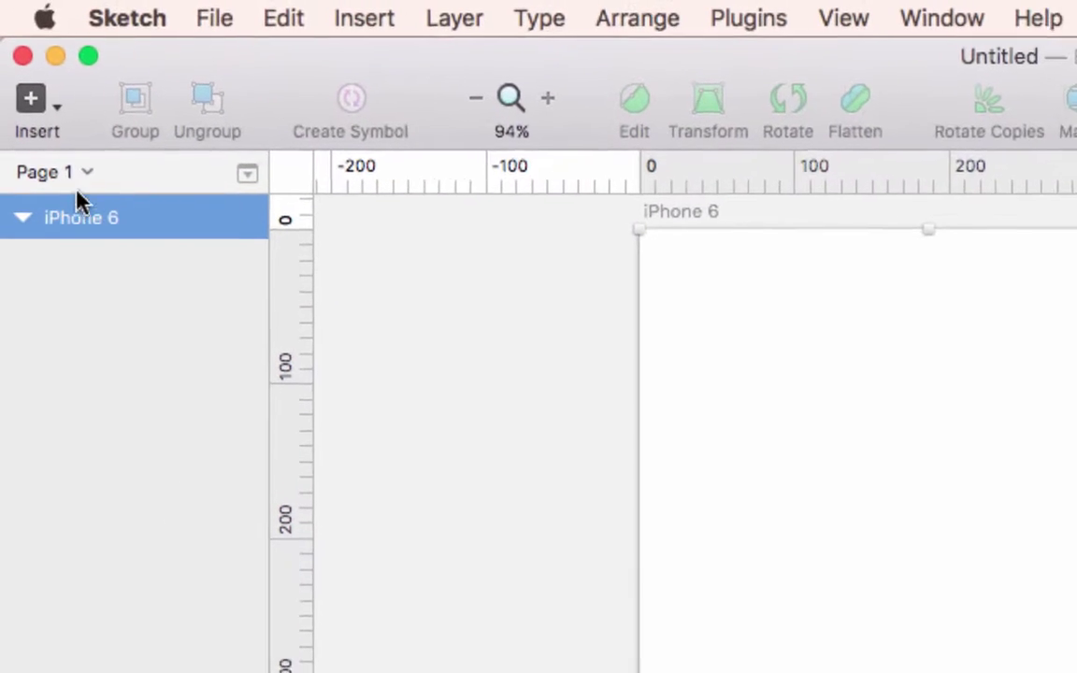
left_click(19, 52)
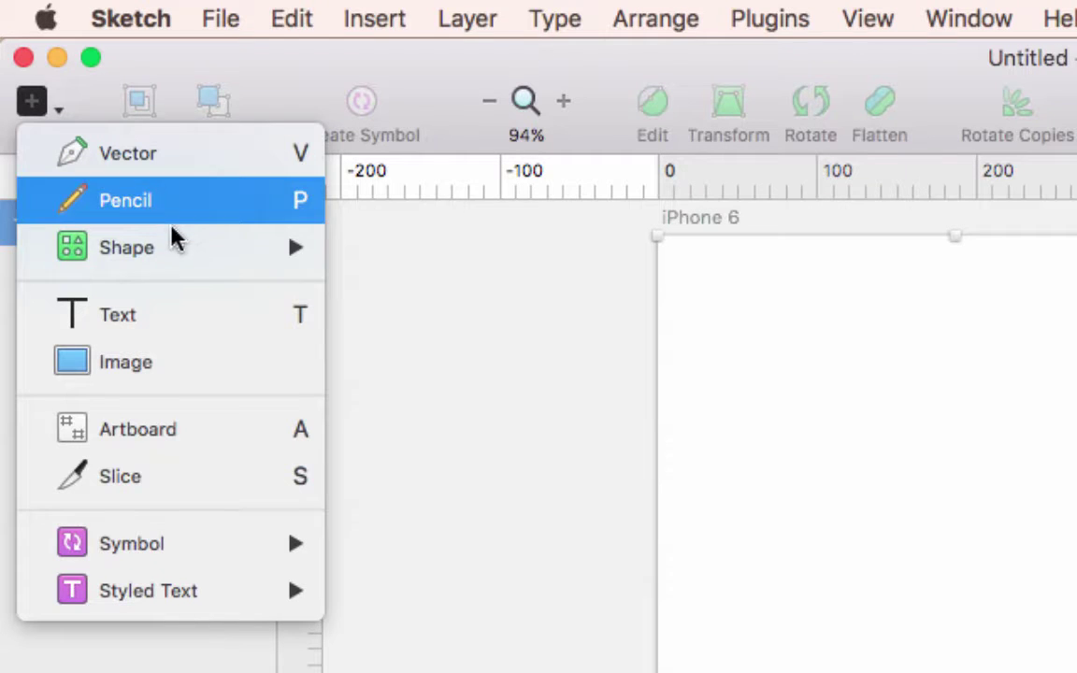
mouse_move(185, 250)
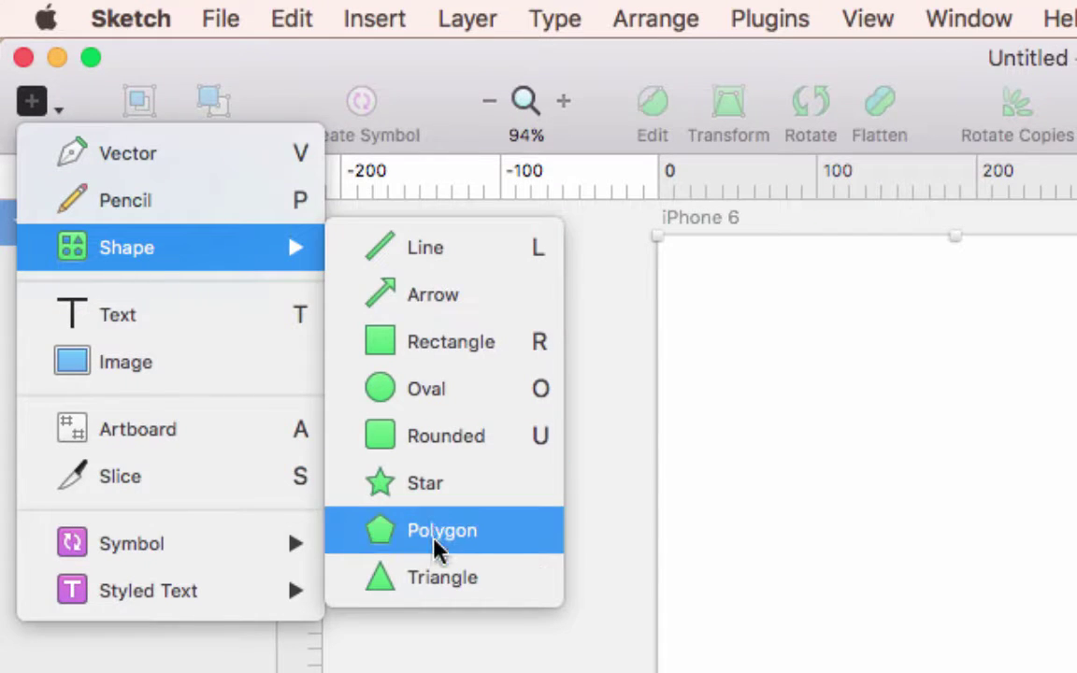
left_click(435, 578)
left_click_drag(720, 436, 996, 672)
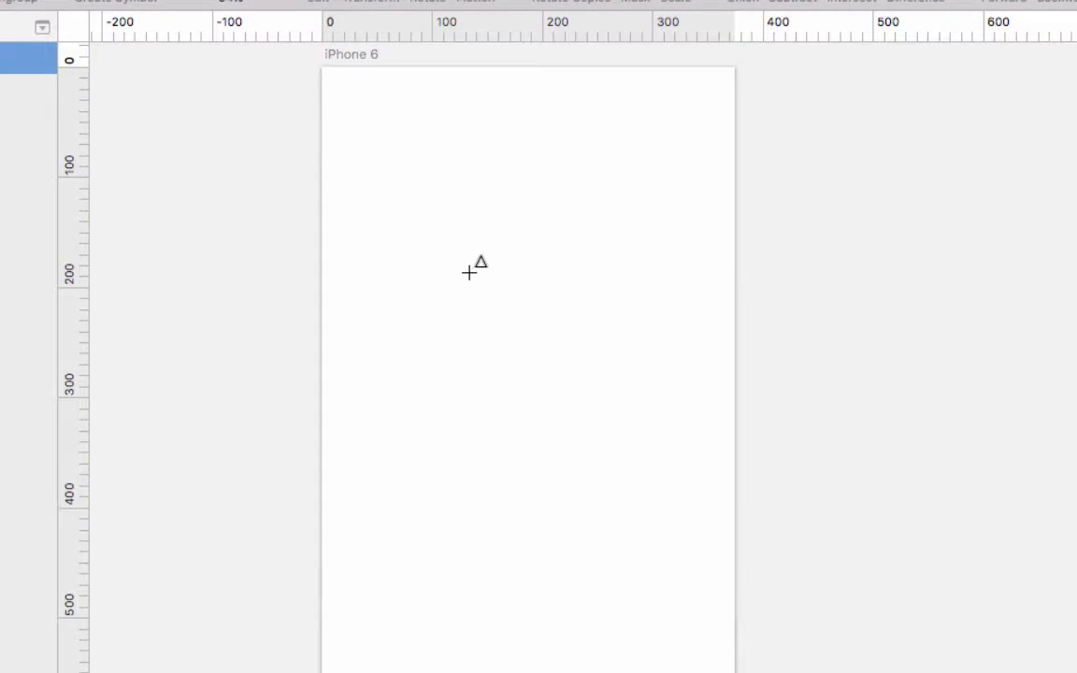
left_click_drag(685, 486, 685, 488)
left_click_drag(588, 436, 541, 346)
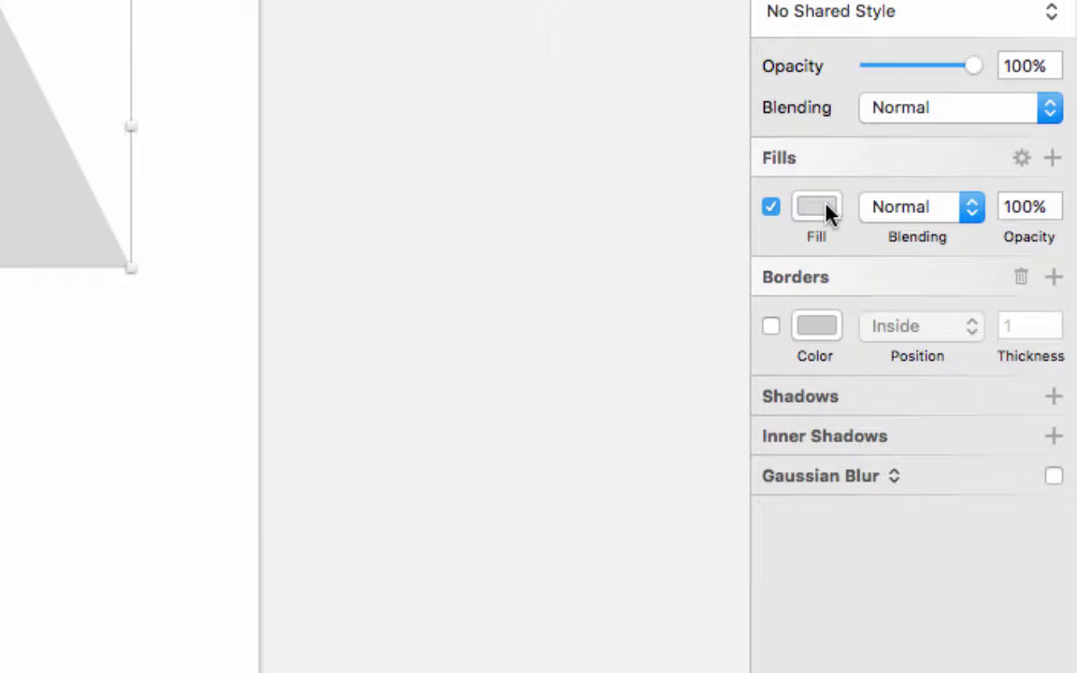
left_click(825, 209)
left_click(1049, 324)
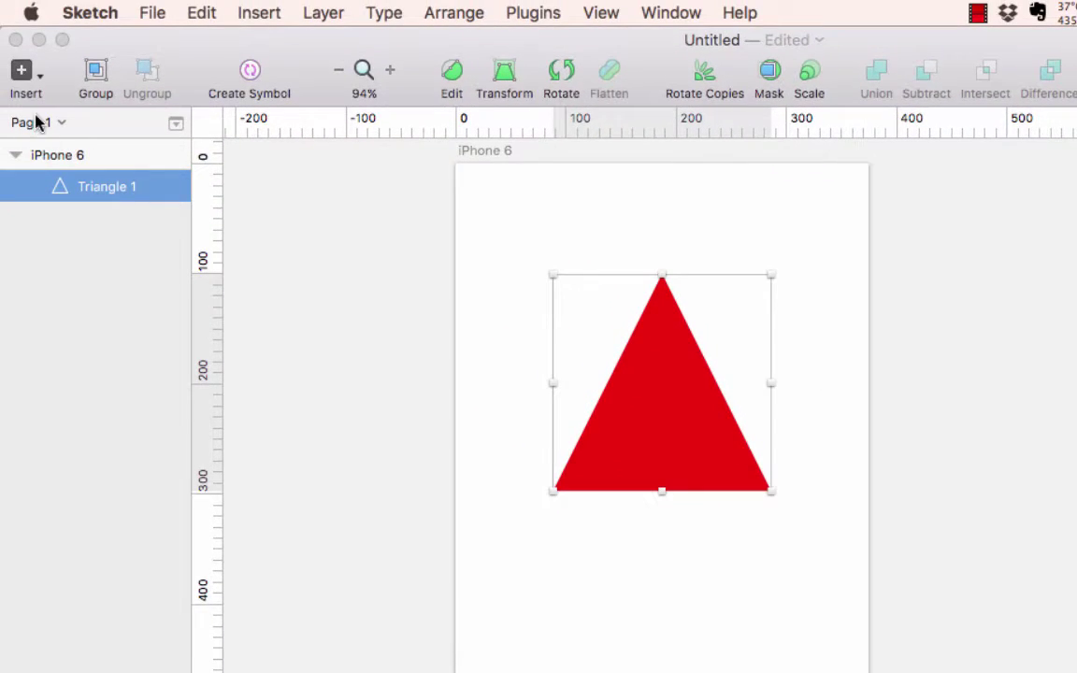
Draw a circle about 153 px wide, centre it horizontally over the triangle, and fill it blue (160EF2)
left_click(21, 69)
mouse_move(69, 182)
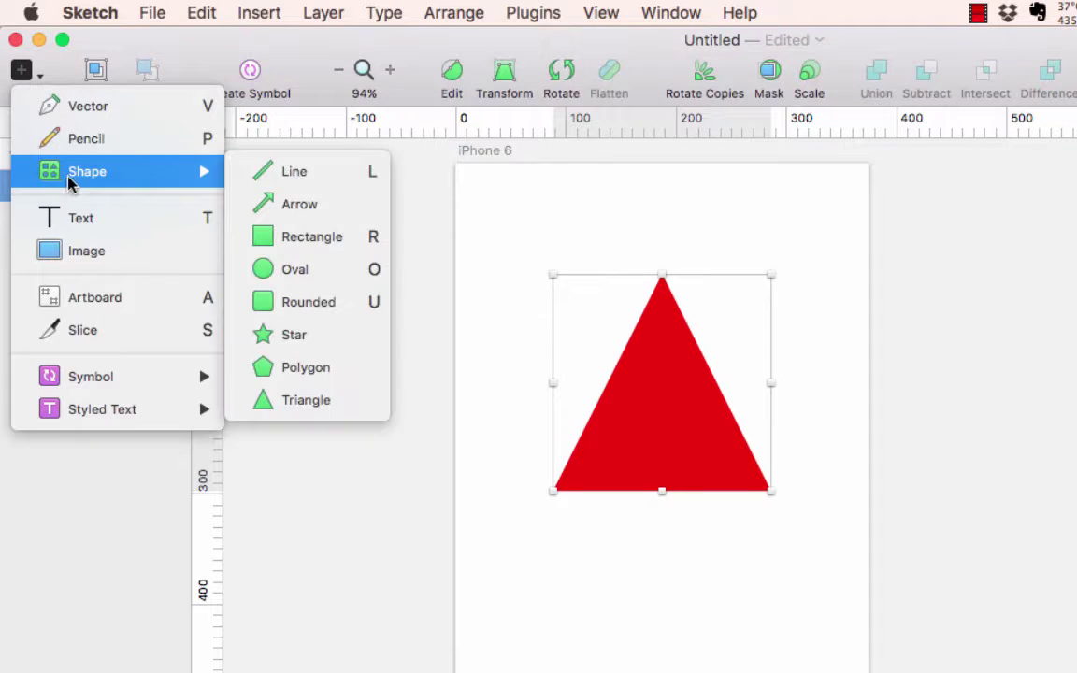
left_click(288, 271)
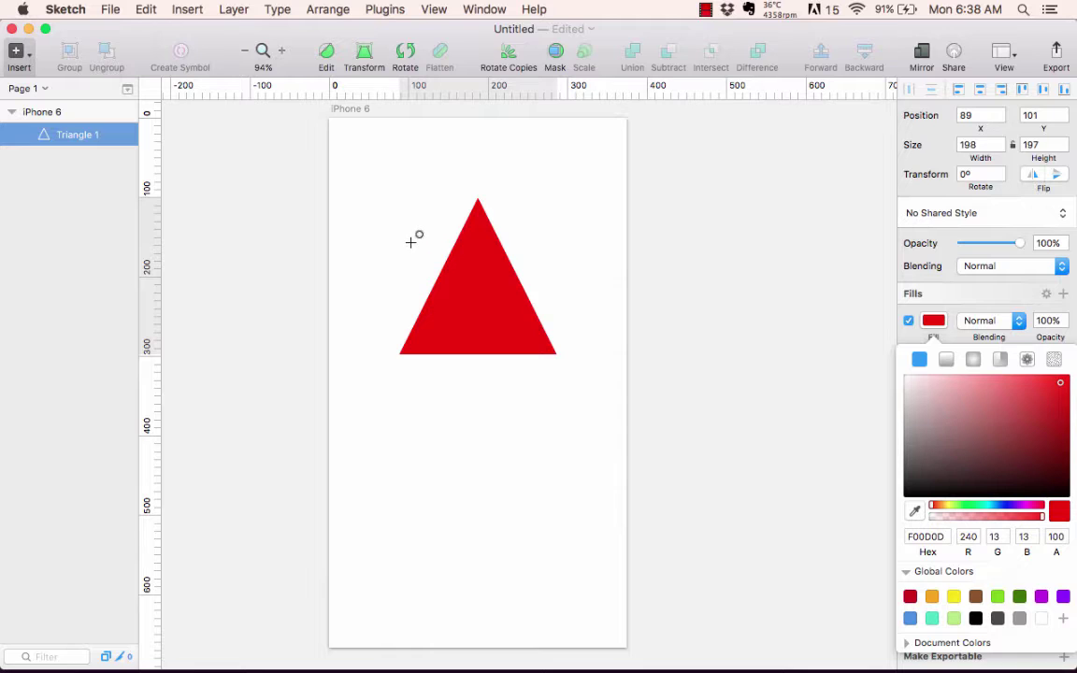
left_click_drag(410, 242, 515, 318)
left_click_drag(519, 323, 560, 366)
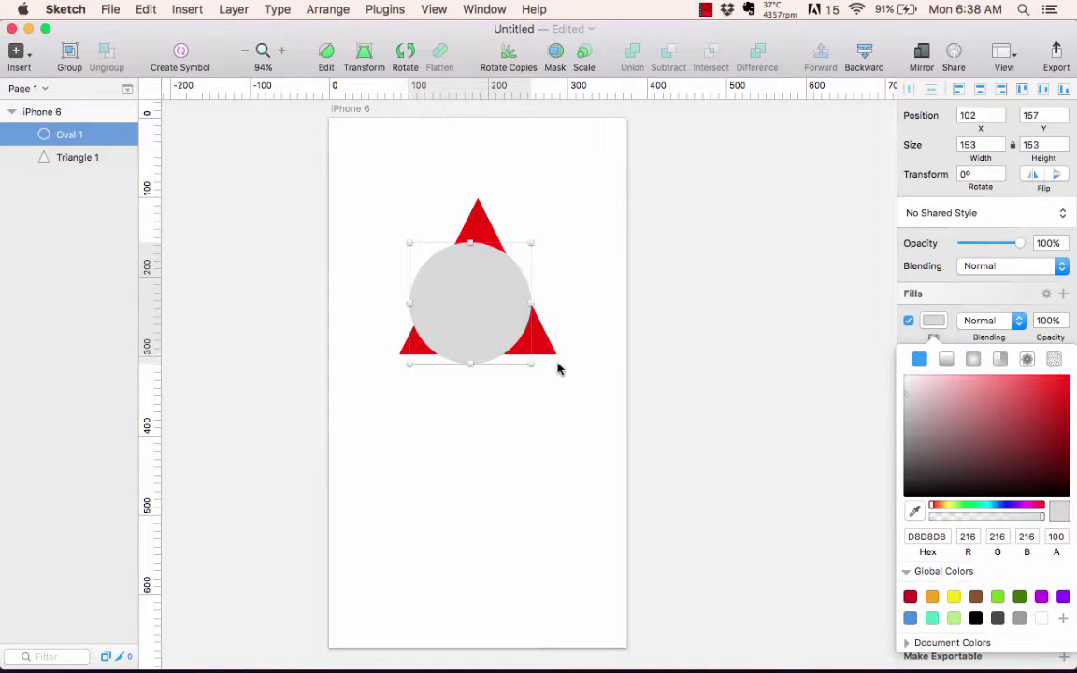
mouse_move(466, 306)
left_mouse_down()
mouse_move(473, 332)
mouse_move(474, 313)
left_mouse_up()
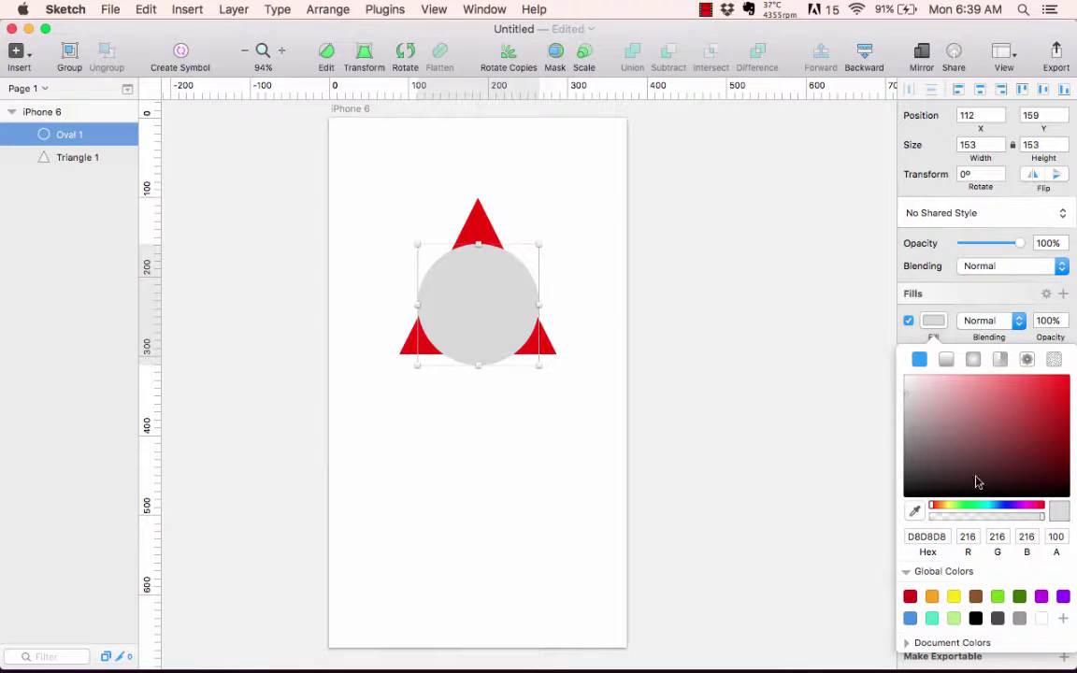
left_click(1006, 505)
left_click_drag(1051, 397, 1061, 384)
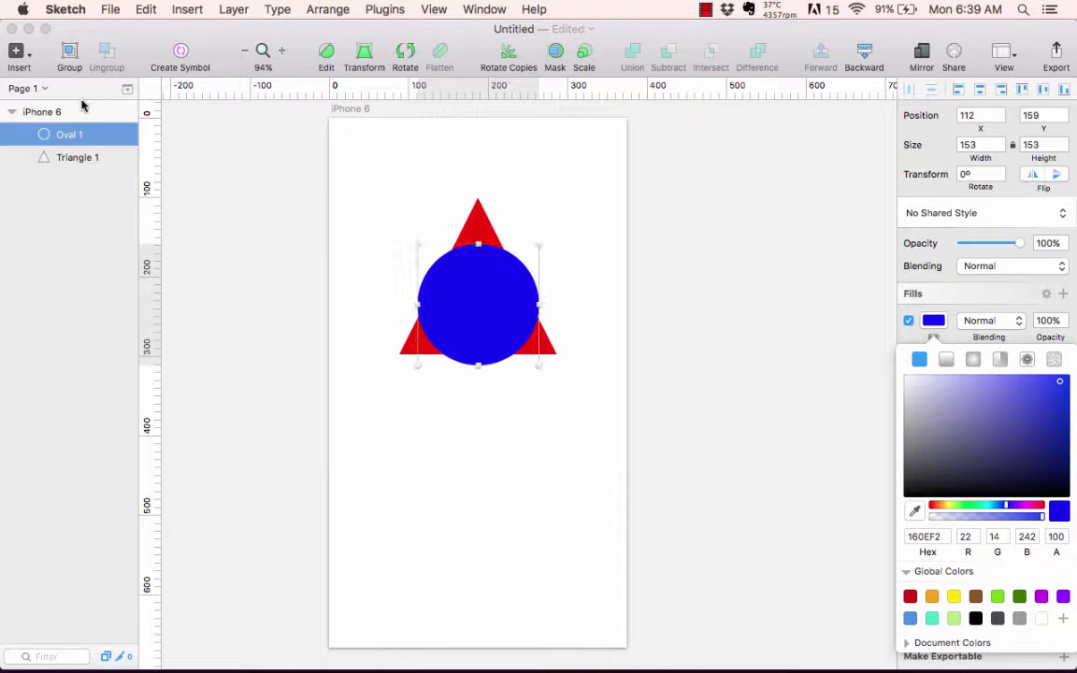
Draw a rounded rectangle about 291 by 296 px covering the triangle and circle, and fill it orange (FF6200)
left_click(20, 57)
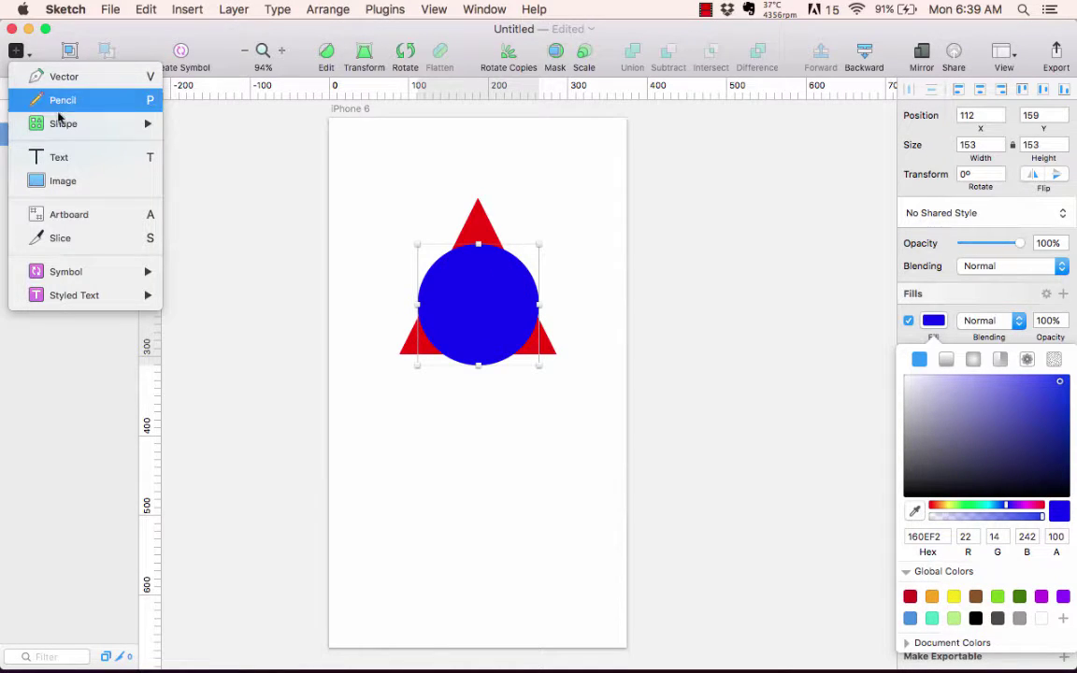
mouse_move(70, 123)
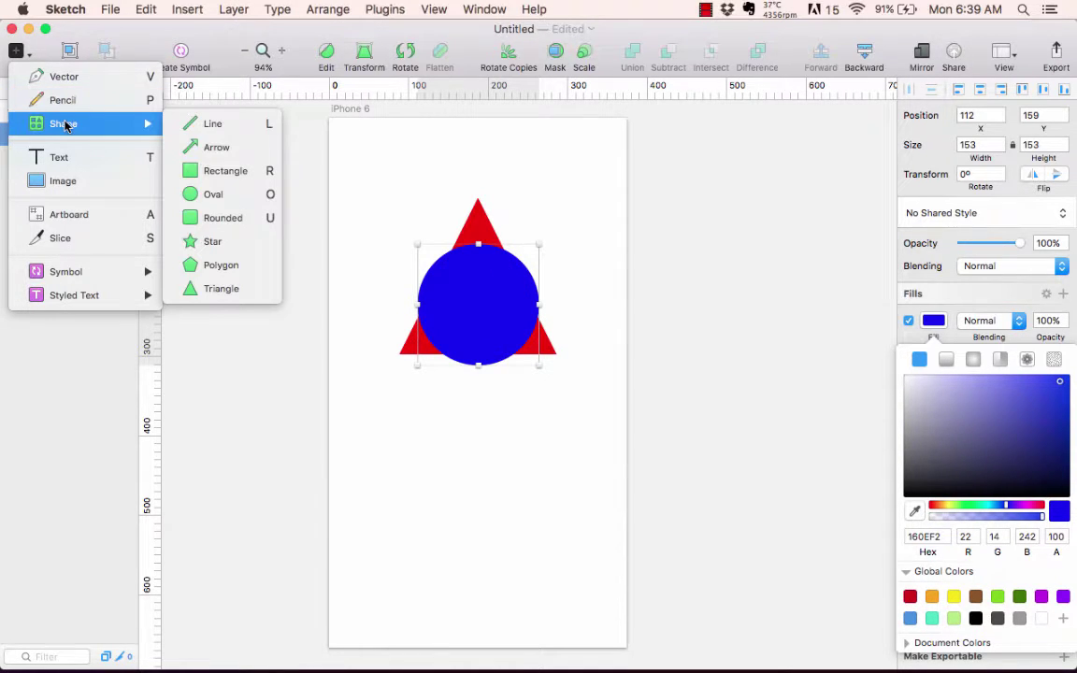
left_click(221, 216)
left_click_drag(364, 170, 594, 407)
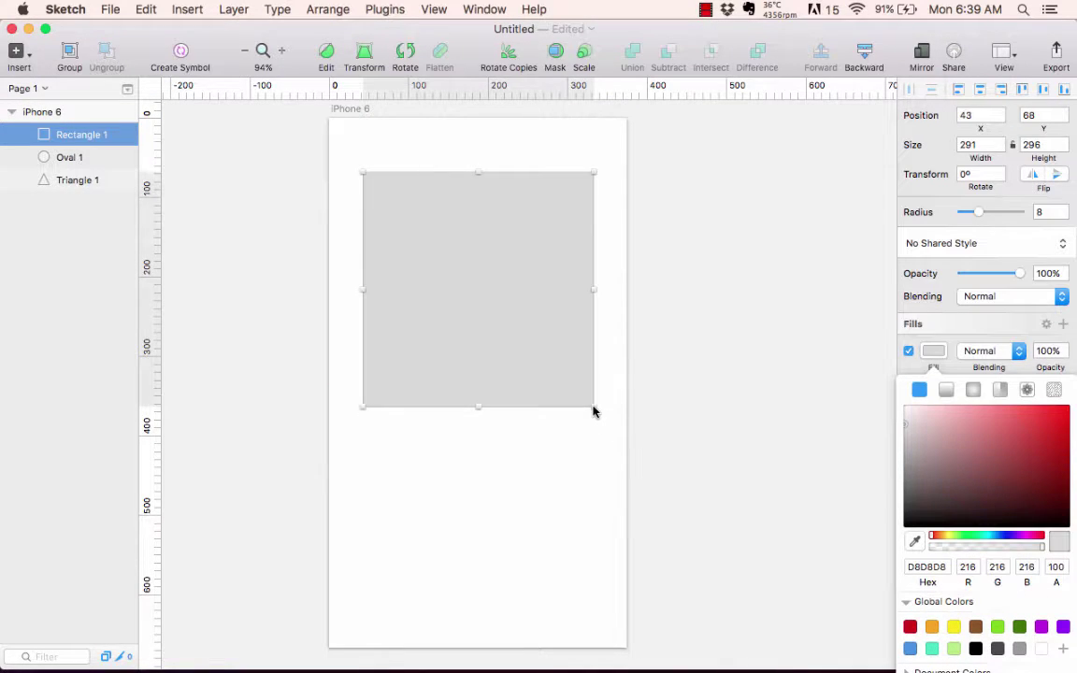
left_click(941, 536)
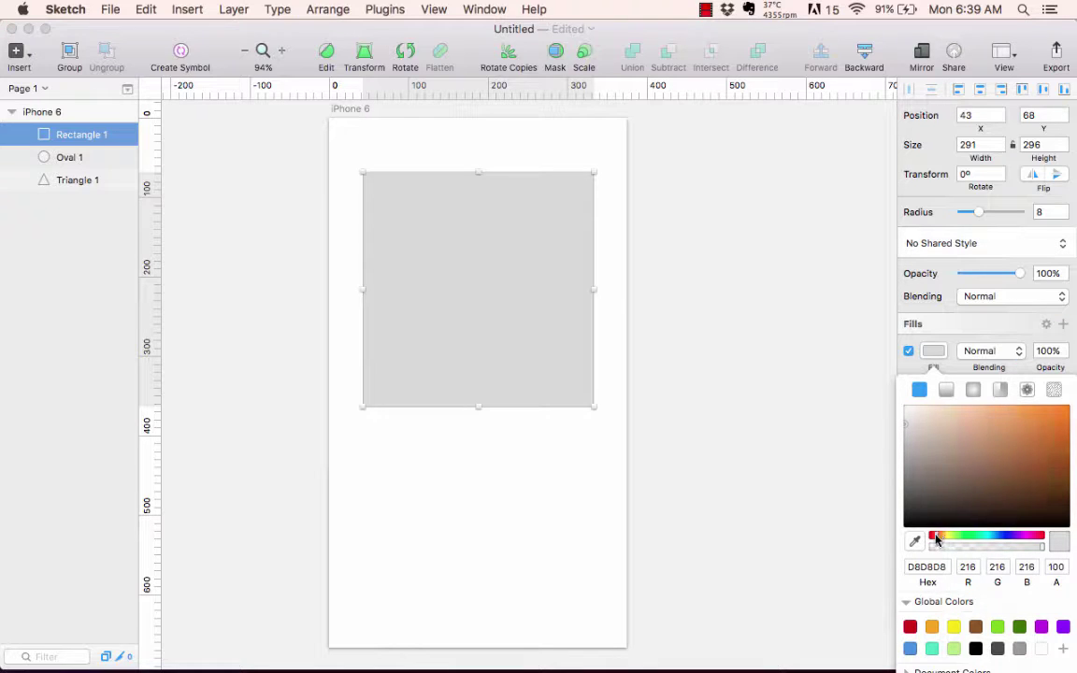
left_click(1061, 421)
left_click_drag(1062, 420, 1070, 406)
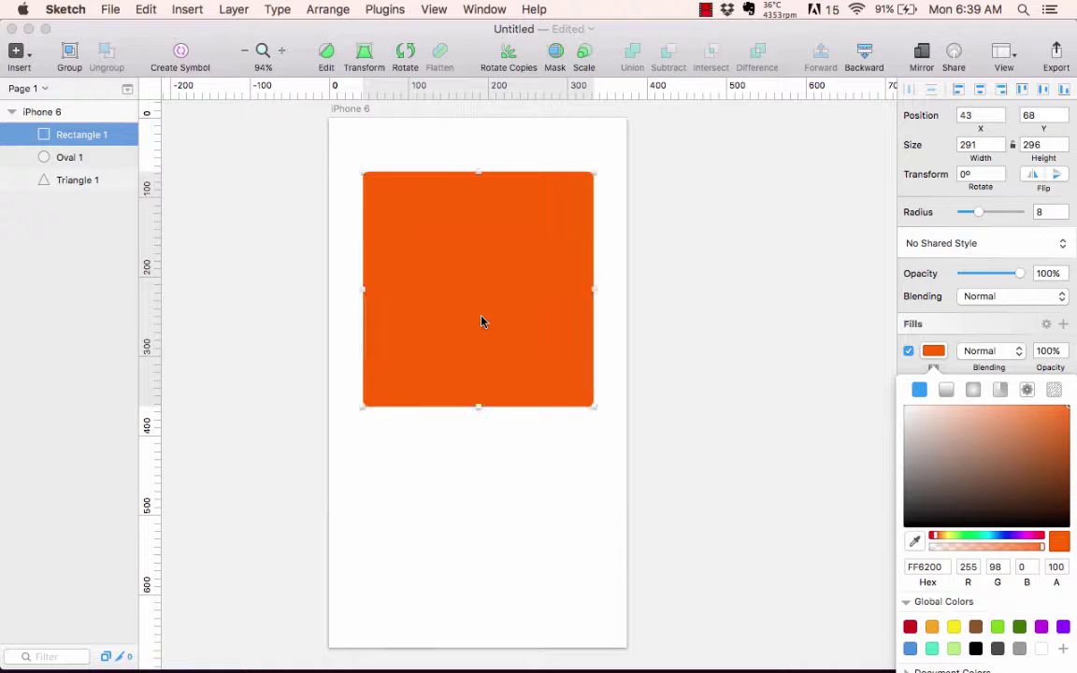
left_click(464, 461)
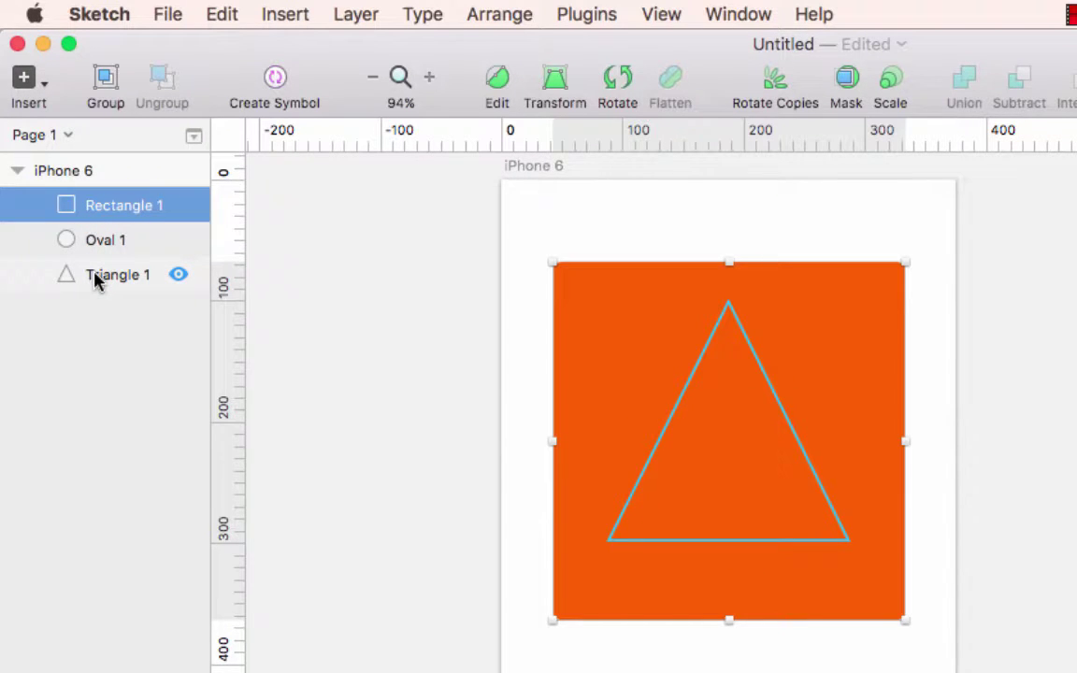
Move the triangle above the rectangle in the layer order and undo the reordering
left_click(84, 334)
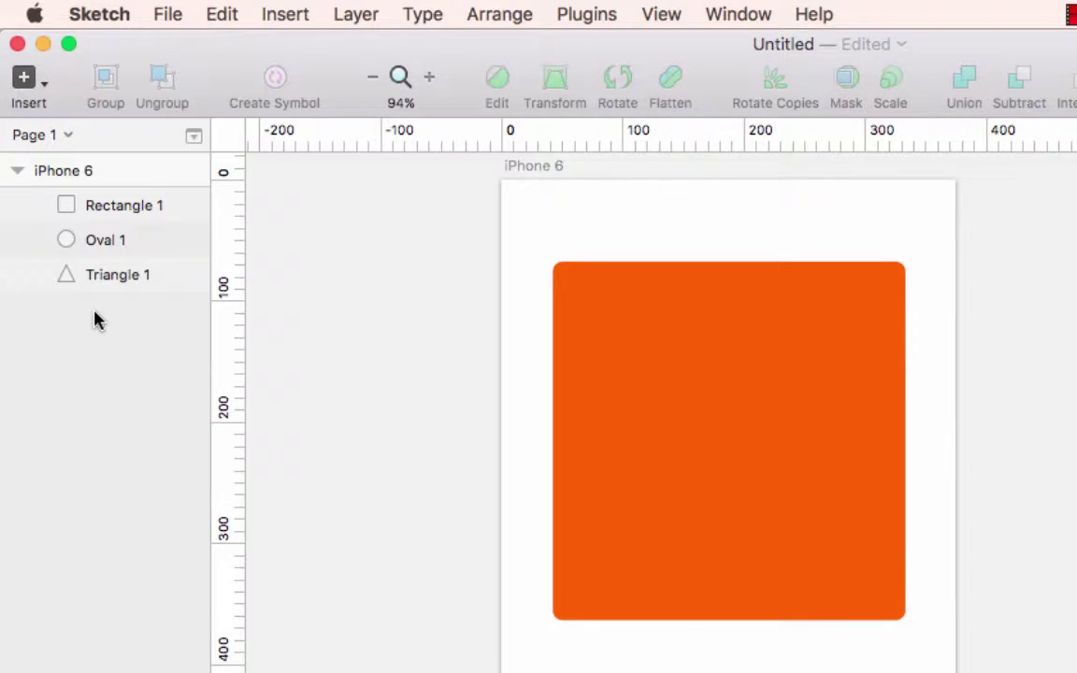
left_click(66, 284)
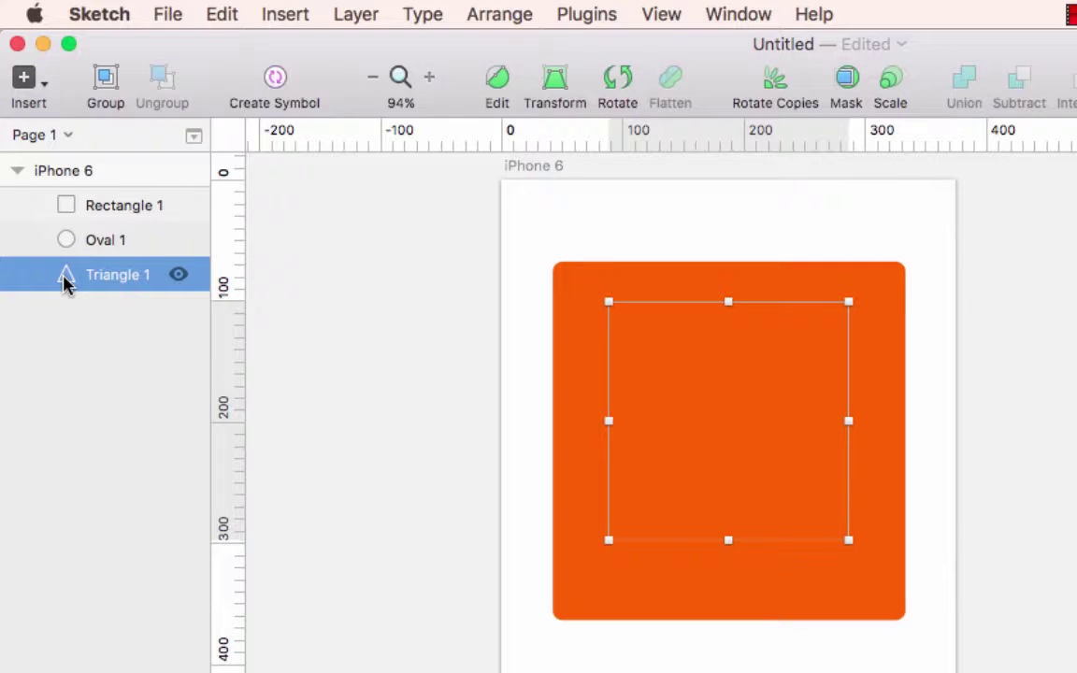
left_click_drag(65, 283, 52, 198)
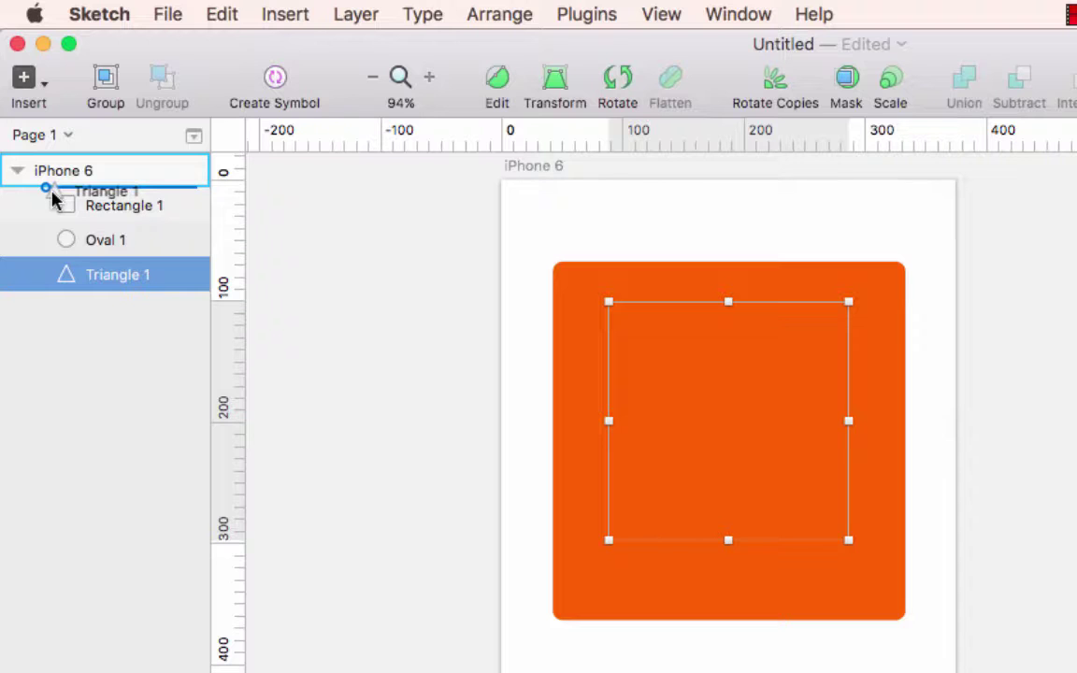
left_click_drag(54, 198, 53, 199)
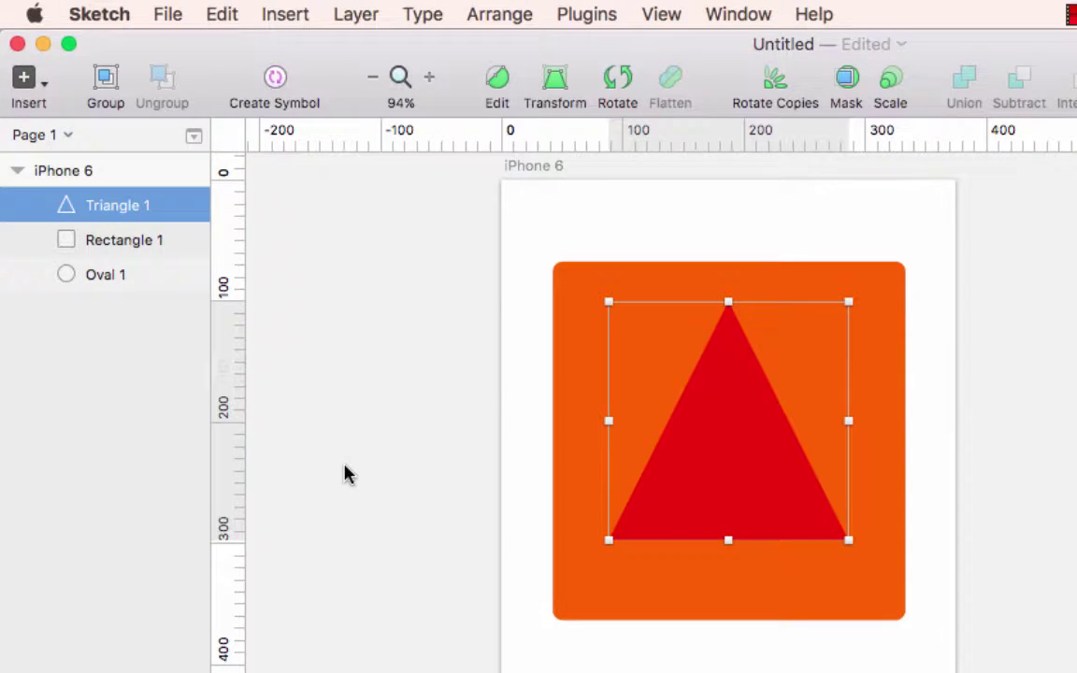
key("Escape")
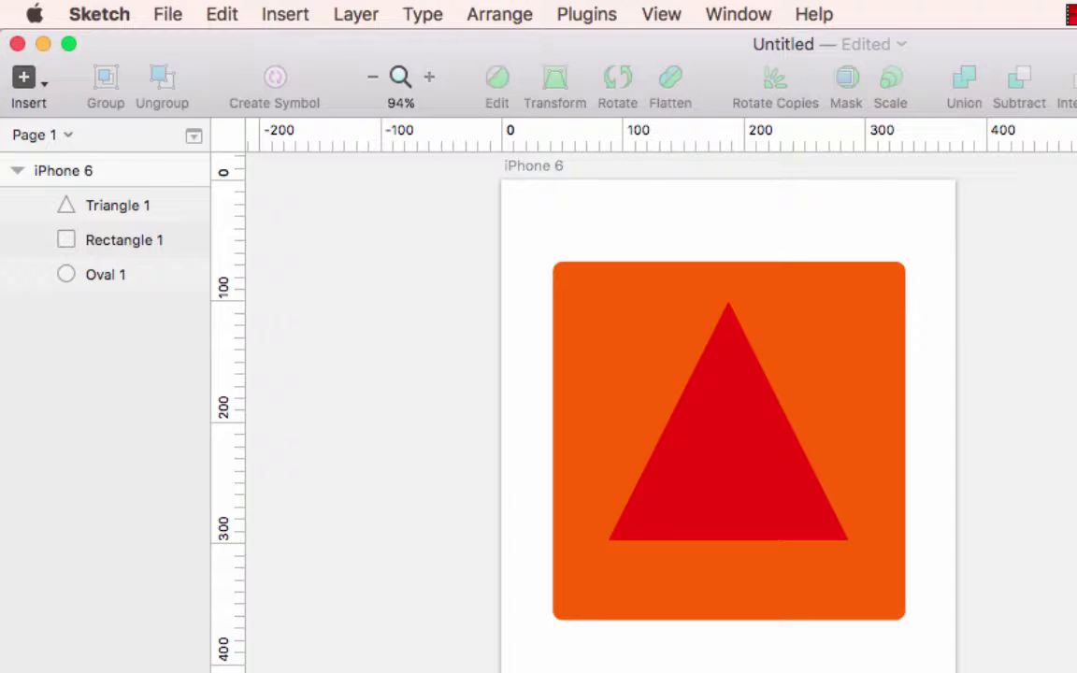
key("super+z")
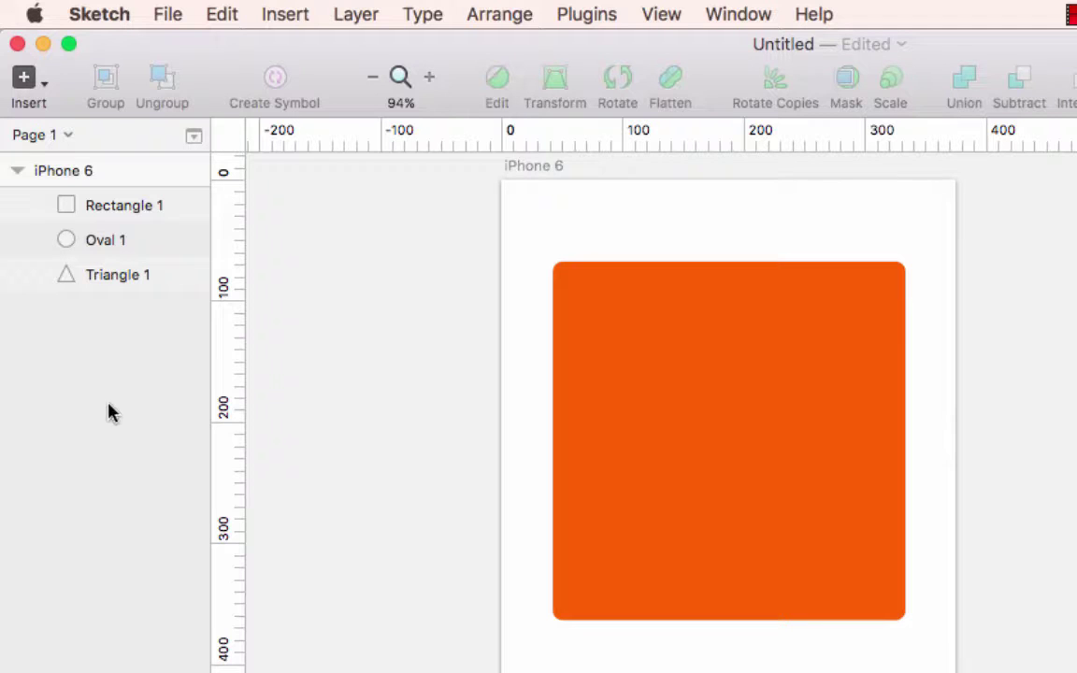
left_click(692, 412)
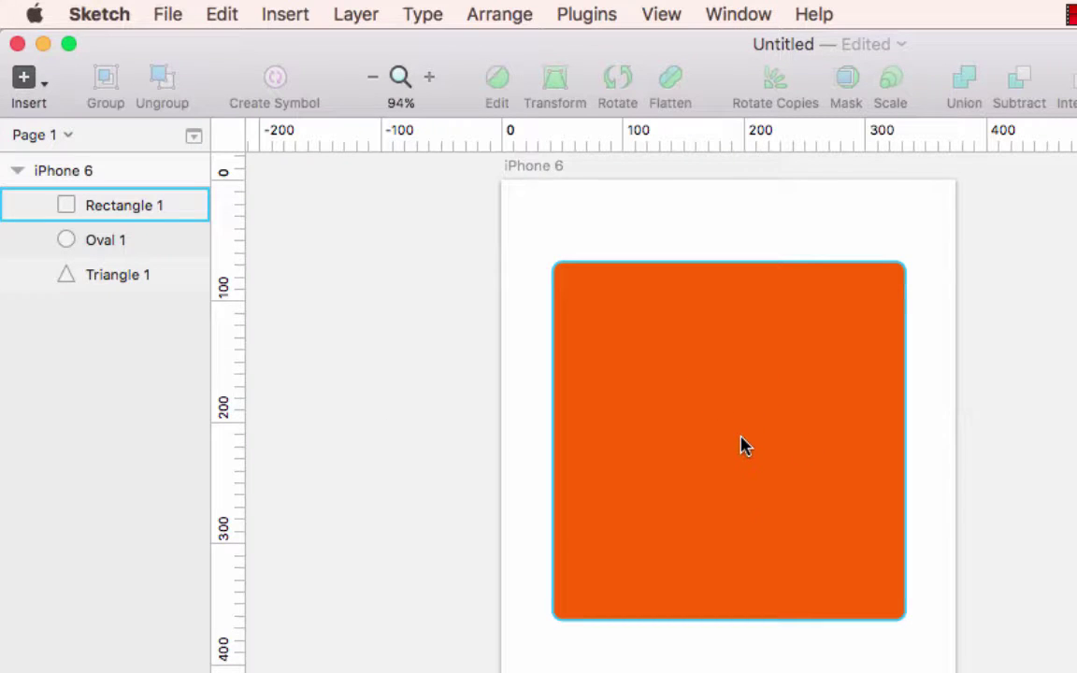
Move the hidden triangle to the empty area below the orange rectangle and undo the move
key("Escape")
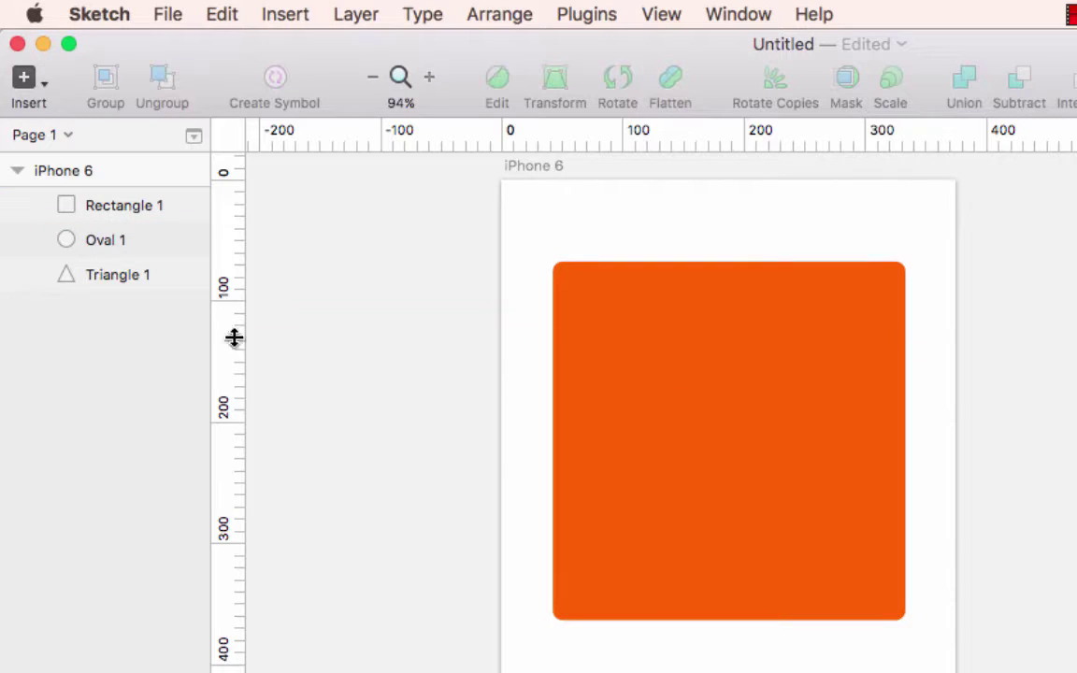
left_click(94, 281)
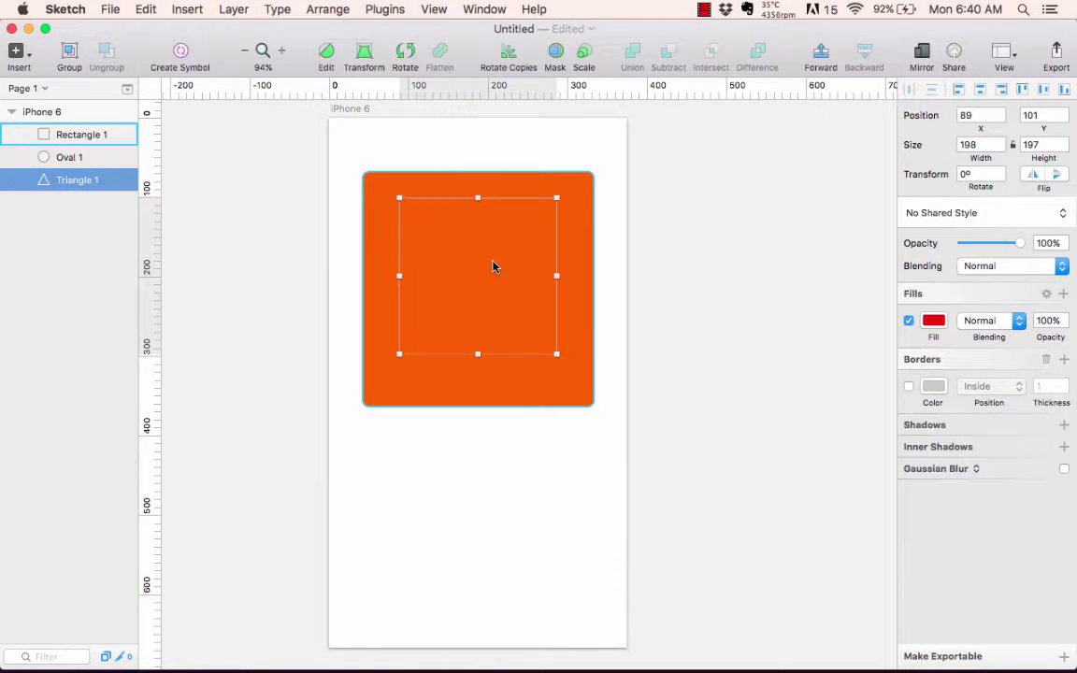
key("alt")
left_click_drag(494, 268, 486, 505)
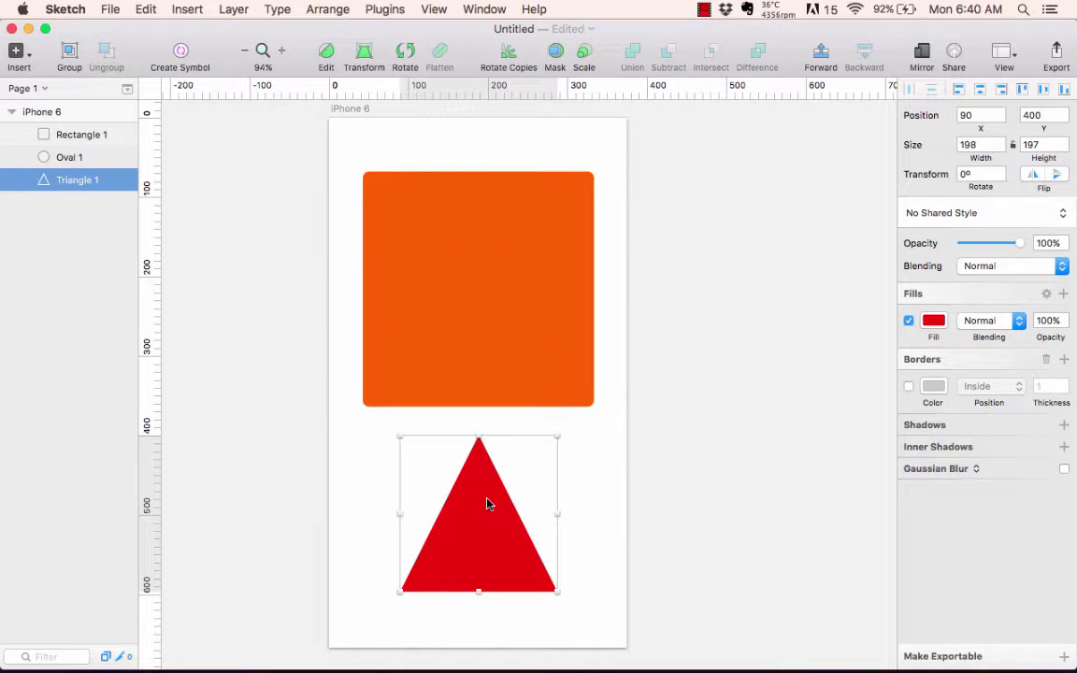
key("super+z")
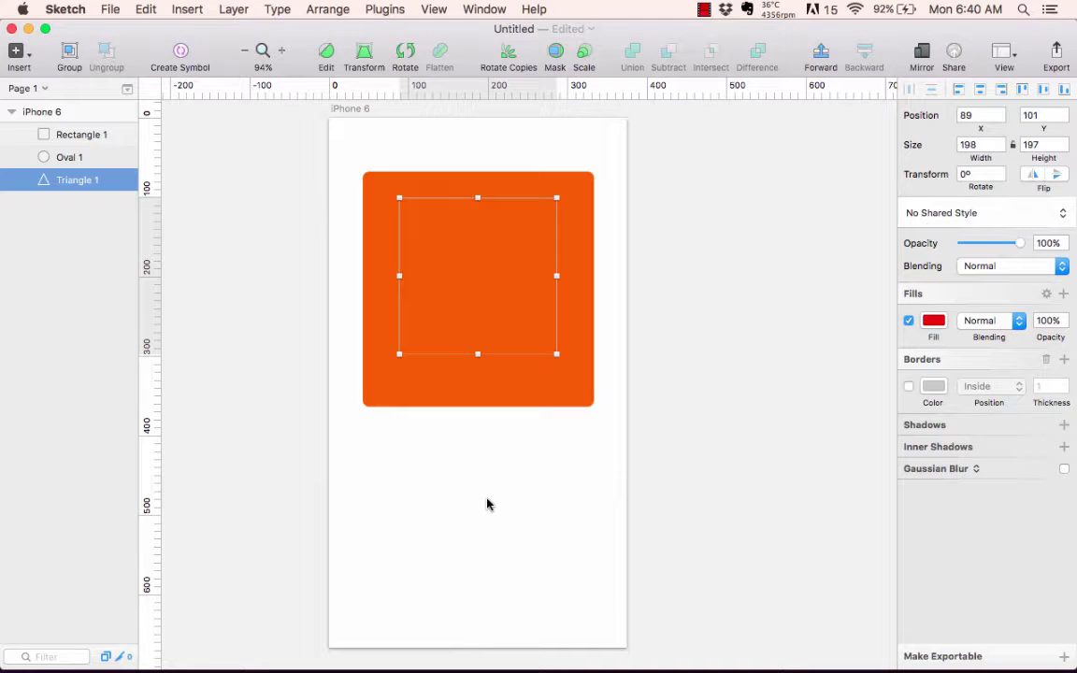
left_click(414, 481)
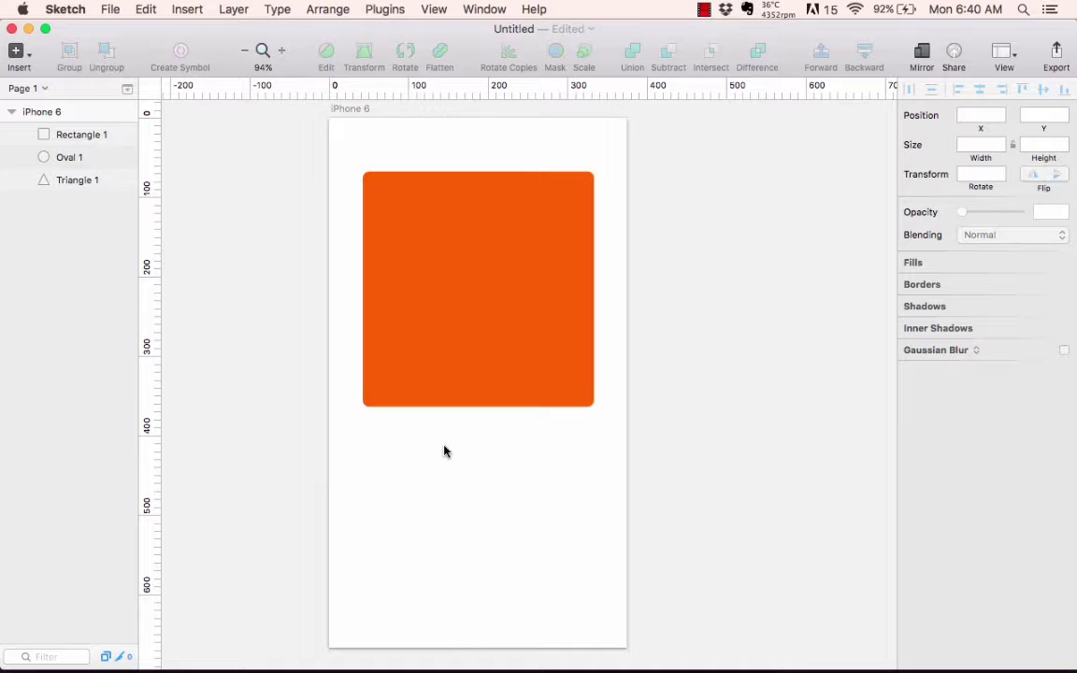
Move the blue circle from behind the orange rectangle to the empty area below it, at about X 134, Y 381
mouse_move(80, 162)
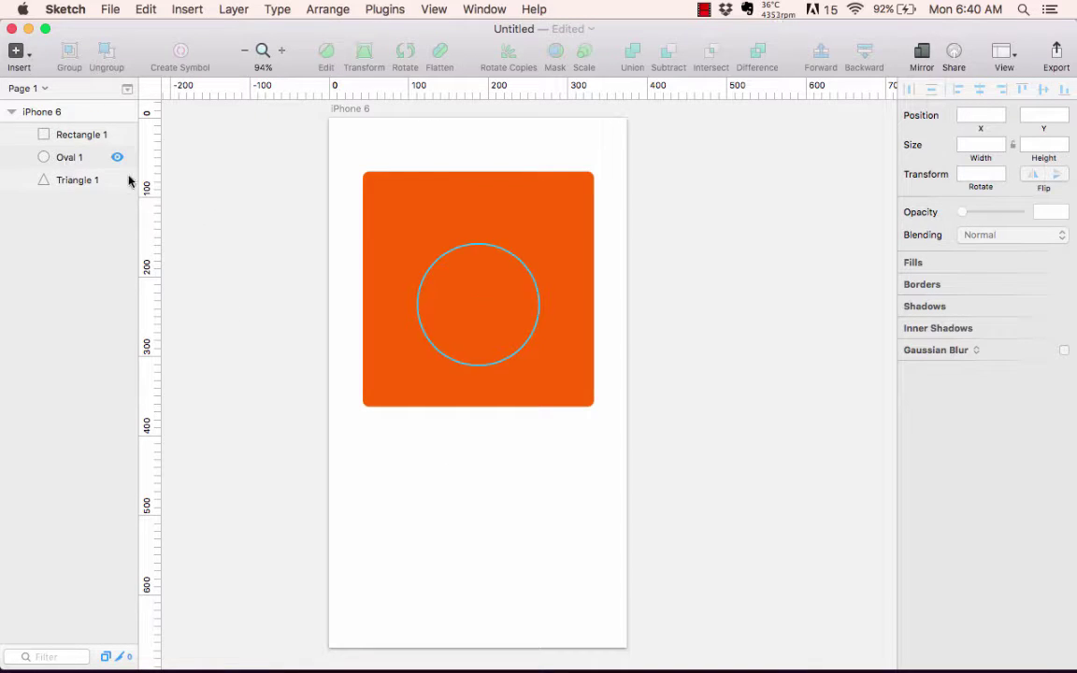
left_click(65, 157)
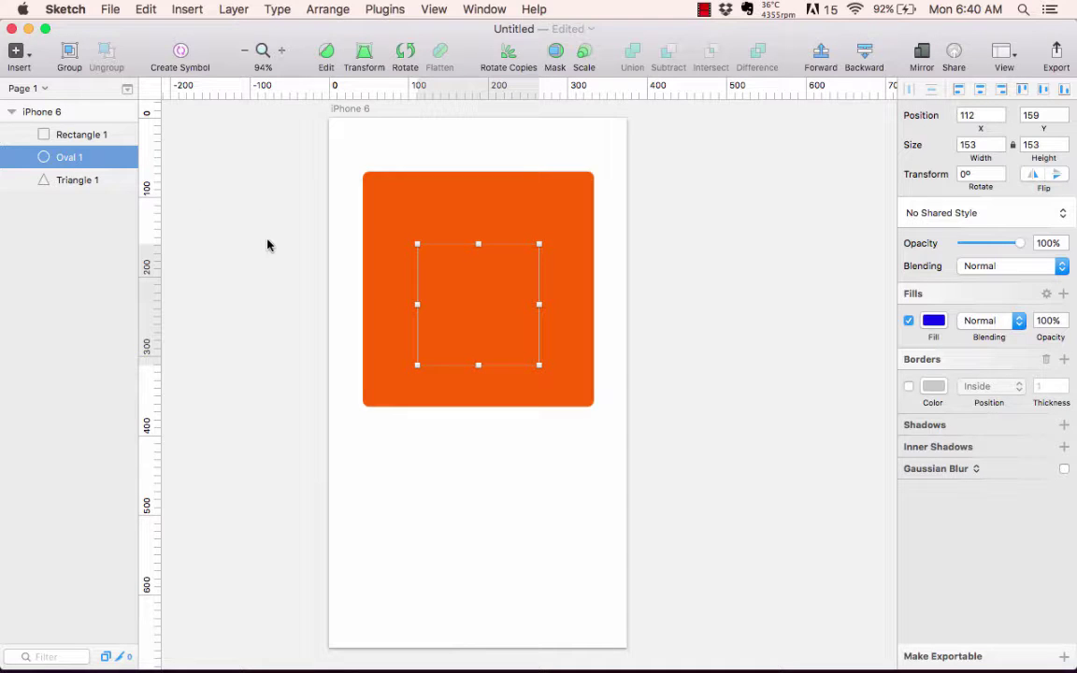
left_click_drag(465, 291, 476, 477)
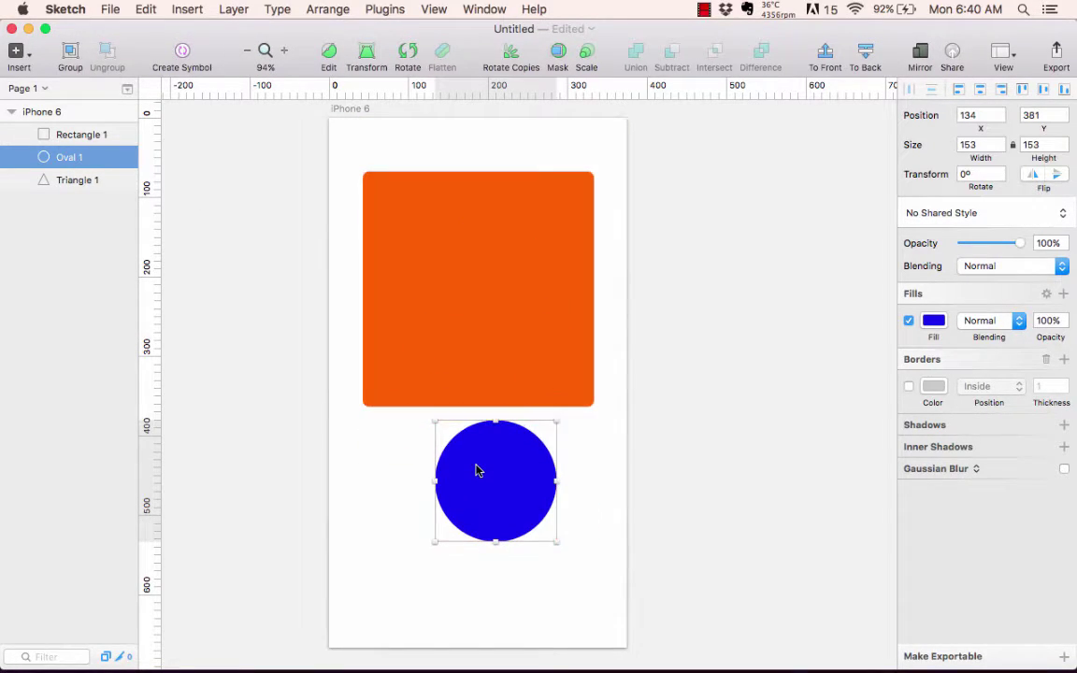
left_click(403, 505)
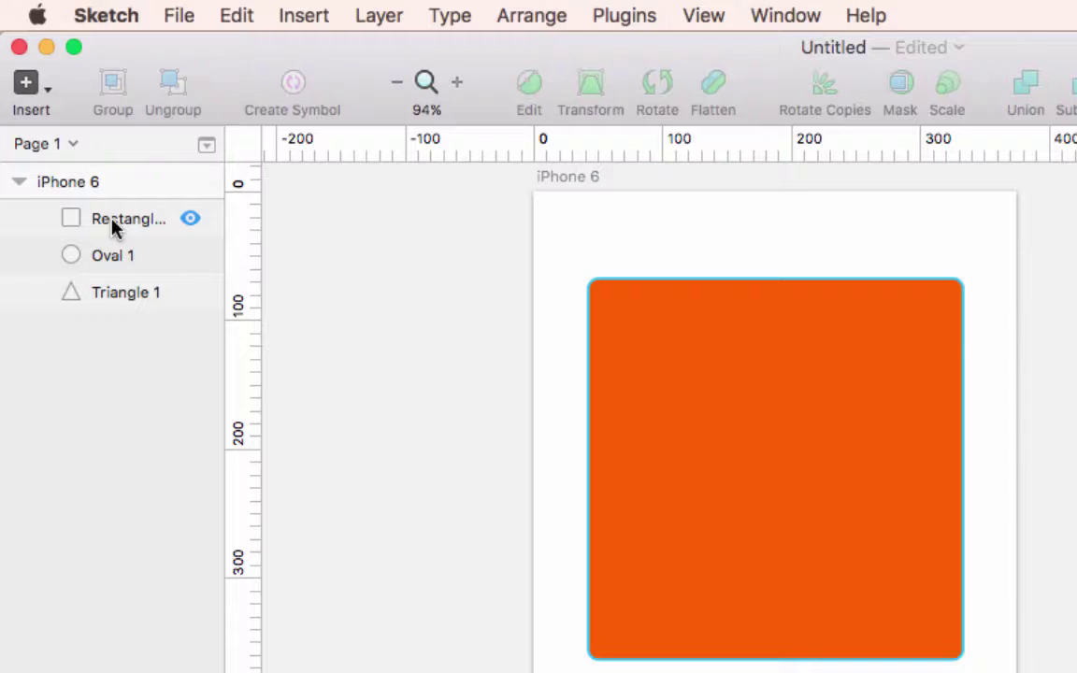
double_click(112, 228)
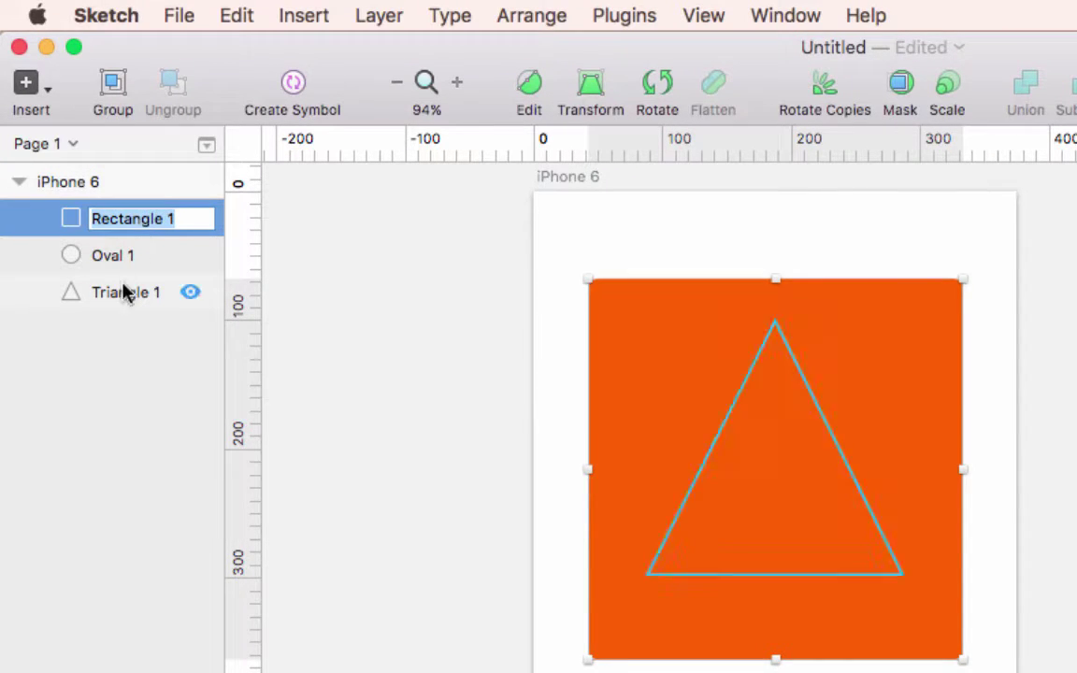
left_click(111, 346)
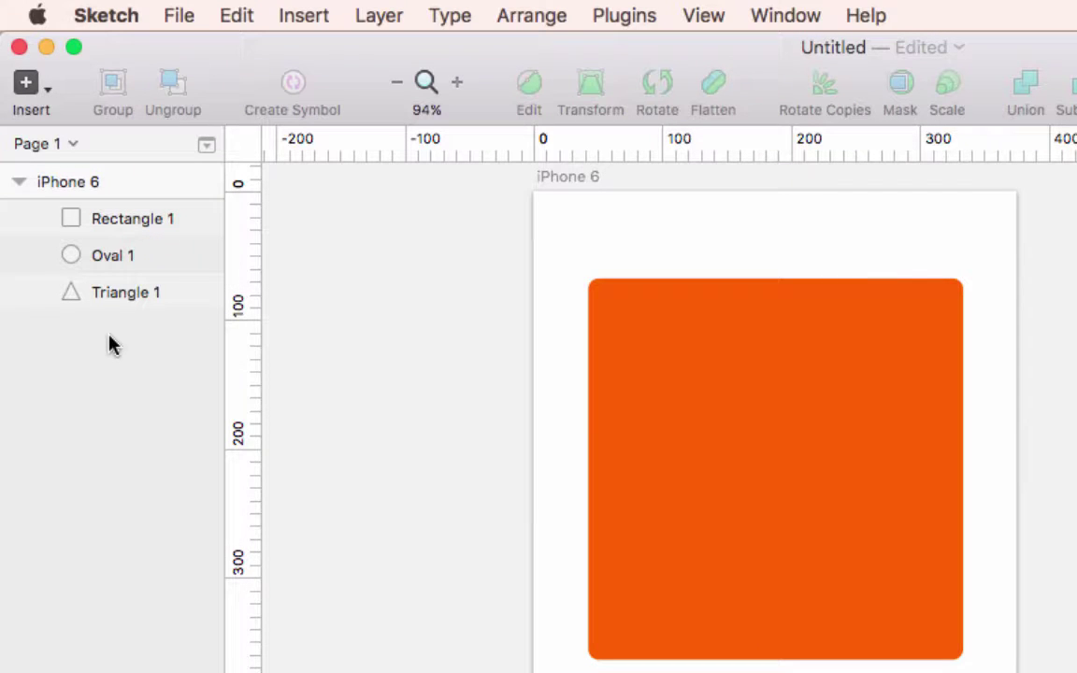
Draw a 375 by 64 px rectangle across the artboard's upper edge and fill it red (FC1616)
key("a")
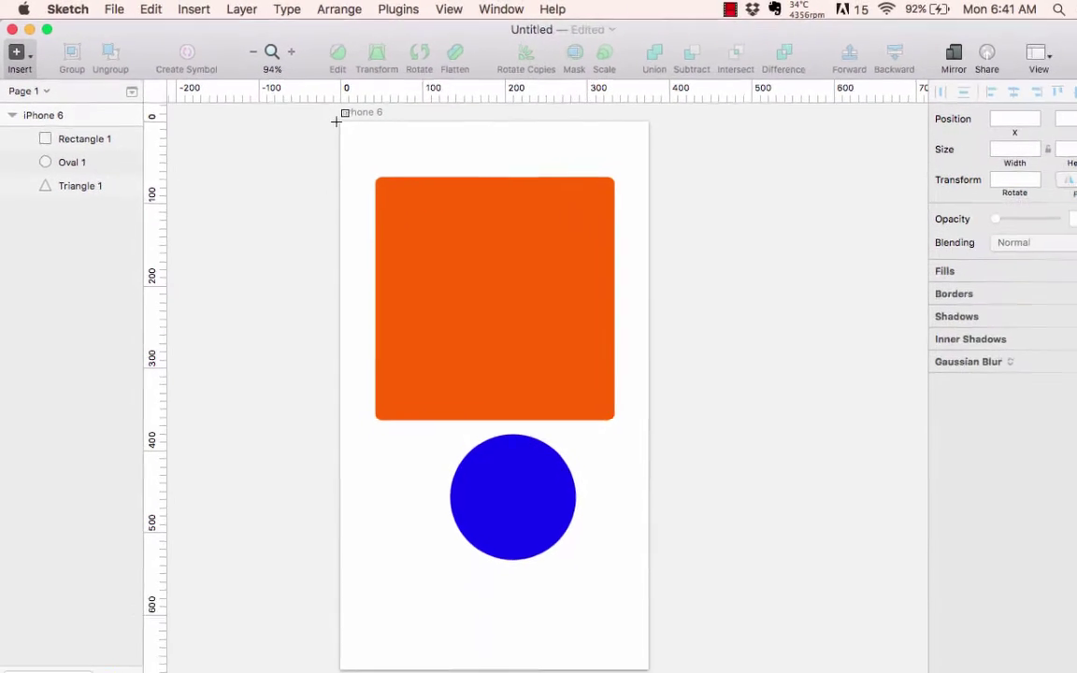
left_click_drag(329, 116, 623, 169)
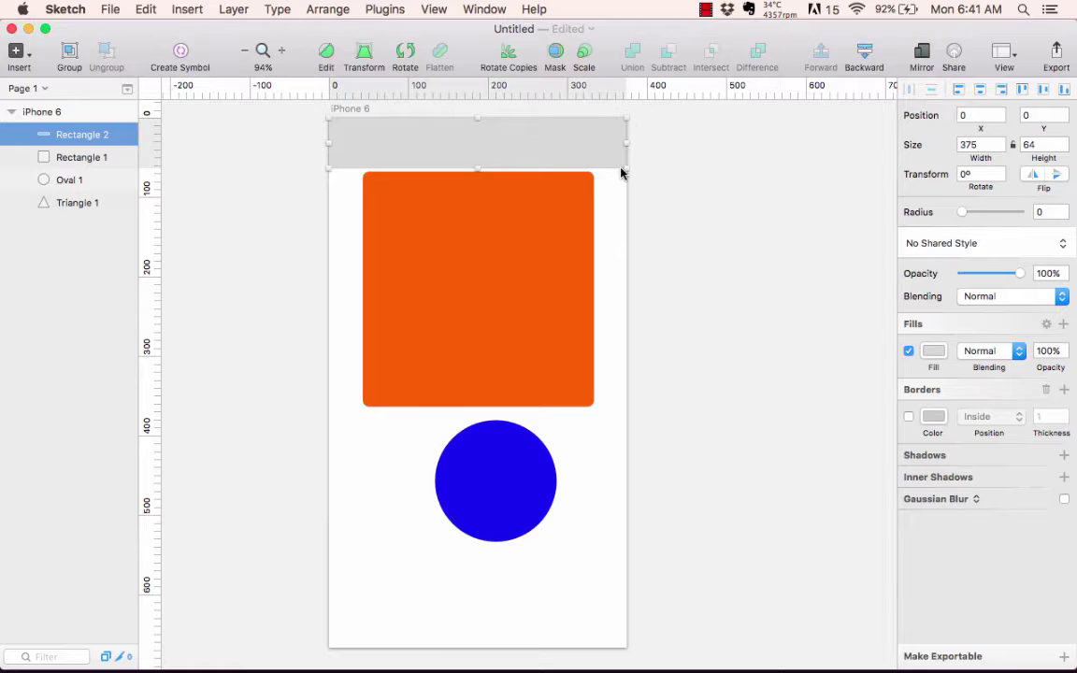
left_click(933, 350)
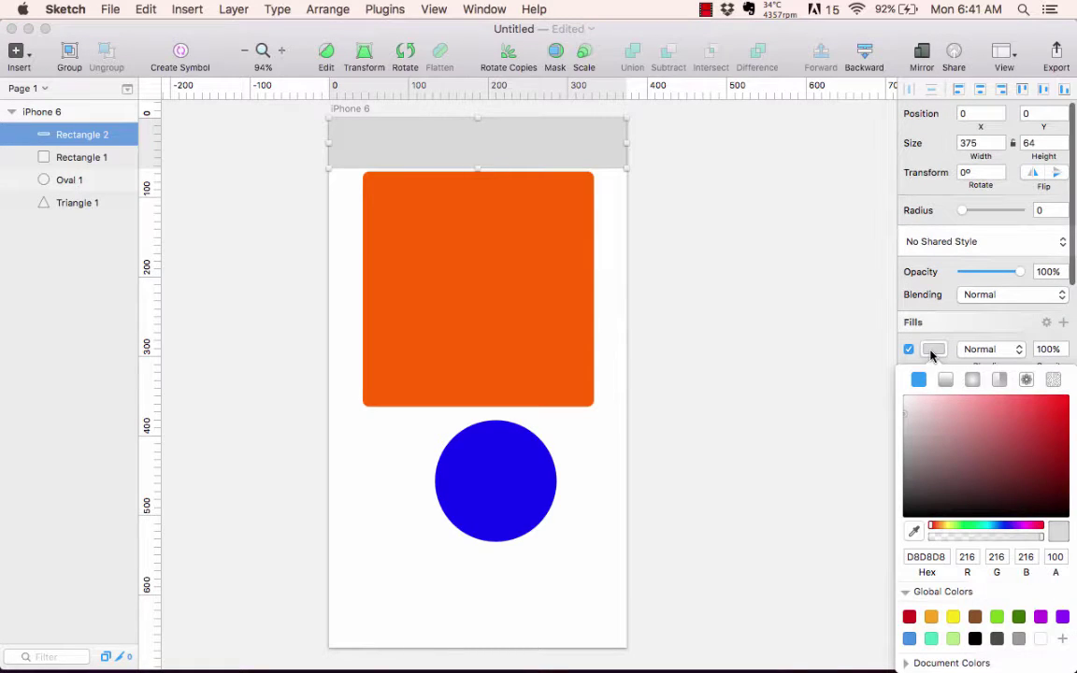
left_click_drag(929, 402, 1057, 400)
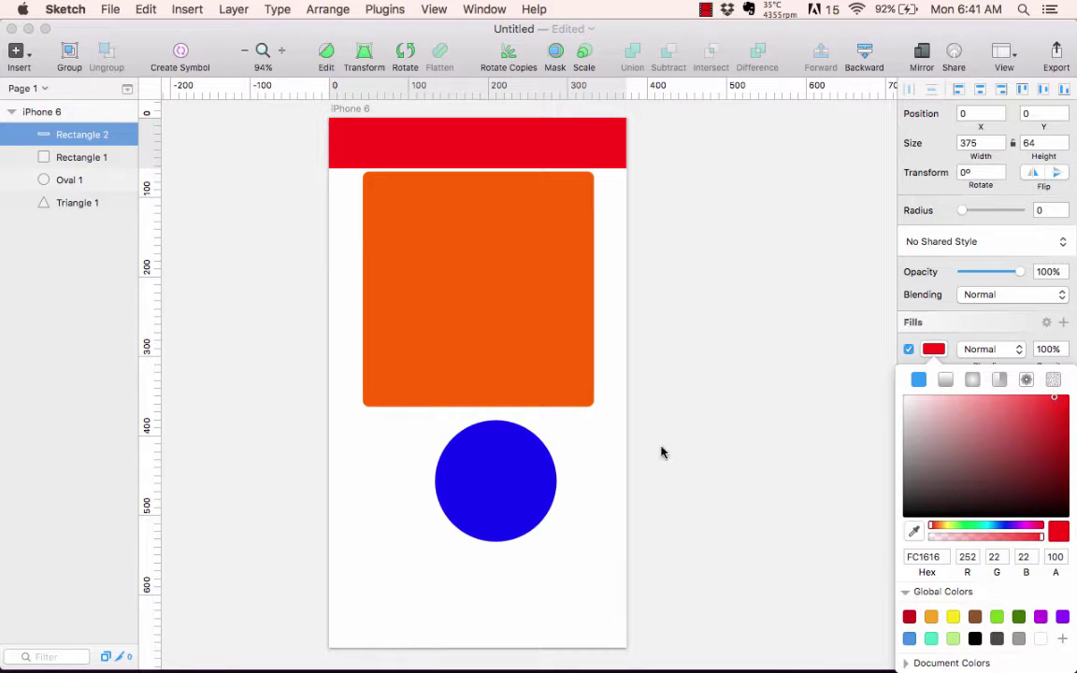
left_click(384, 491)
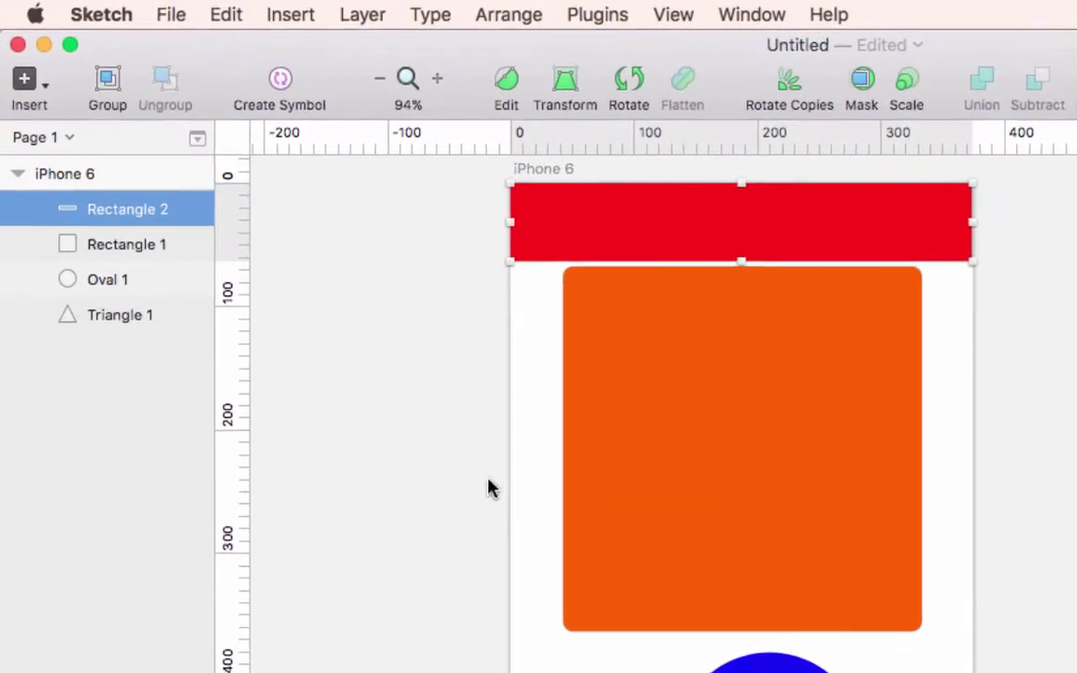
Rename the red rectangle's layer as Nav Bar
double_click(132, 222)
type("nav")
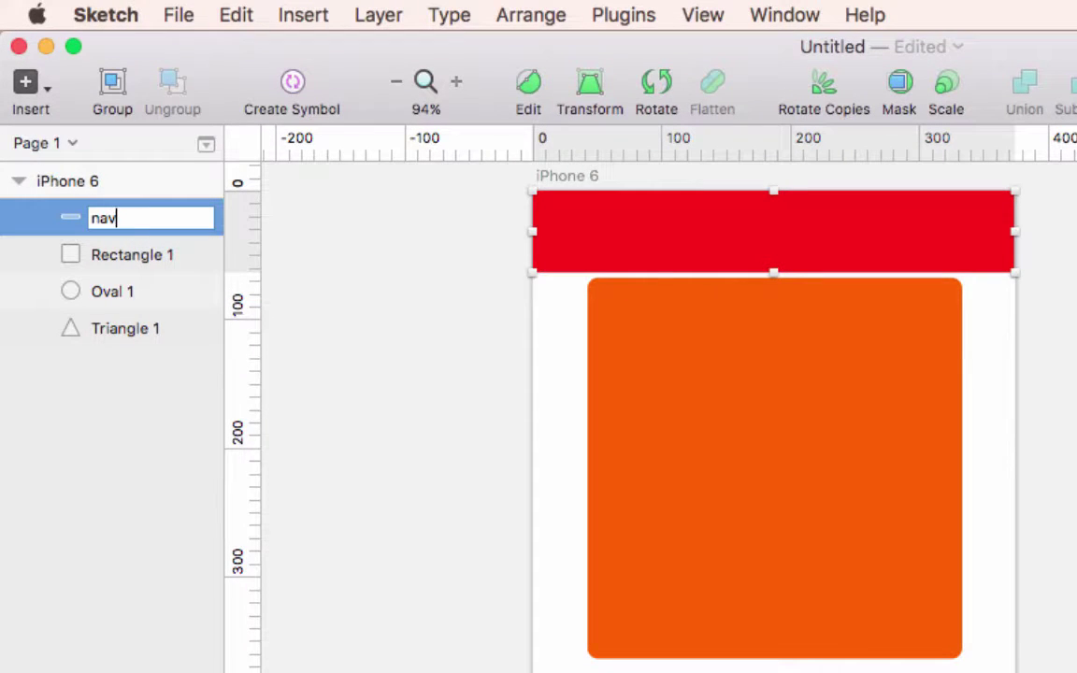
key("BackSpace")
key("BackSpace")
key("BackSpace")
type("Nav Bar")
key("Return")
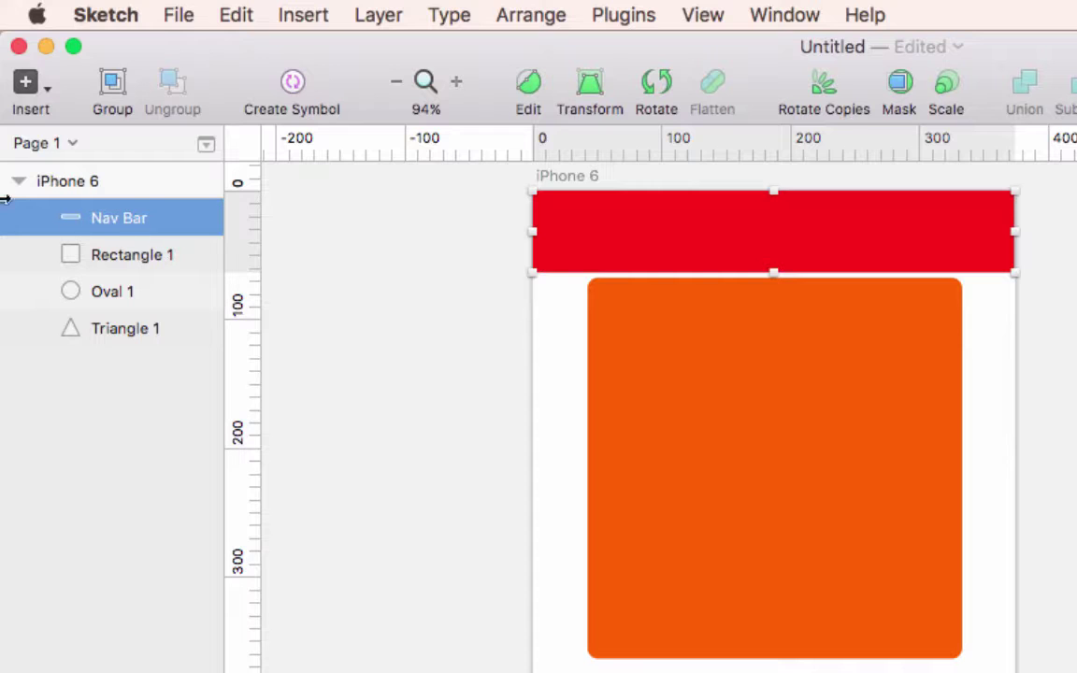
Rename the red bar's layer as Header
double_click(108, 219)
type("He")
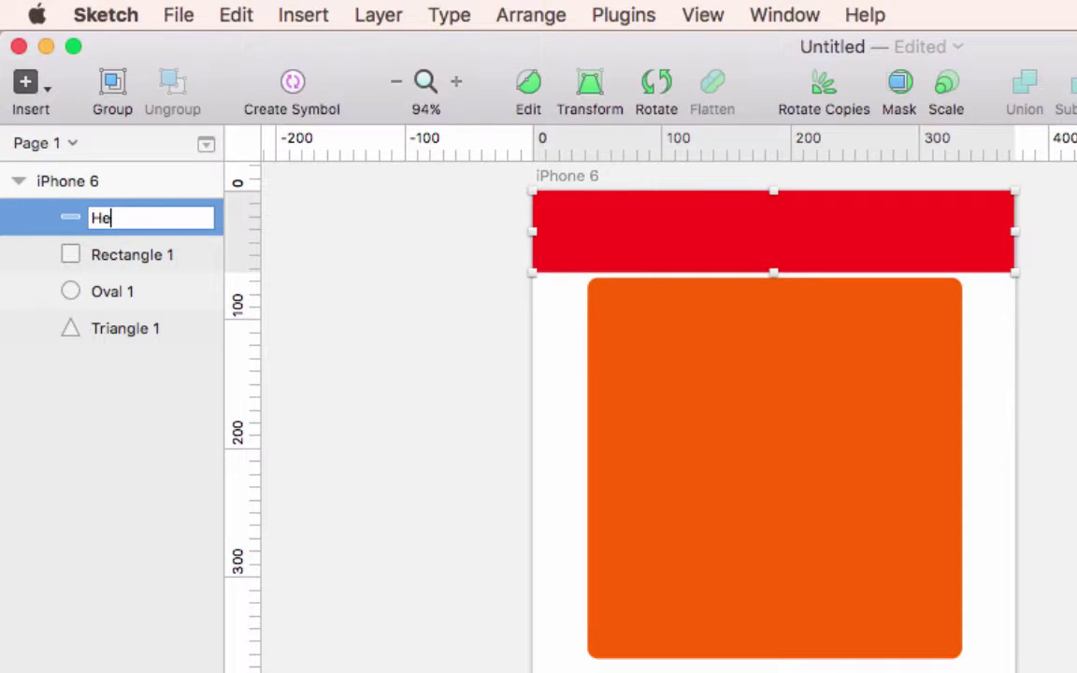
type("ader")
key("Return")
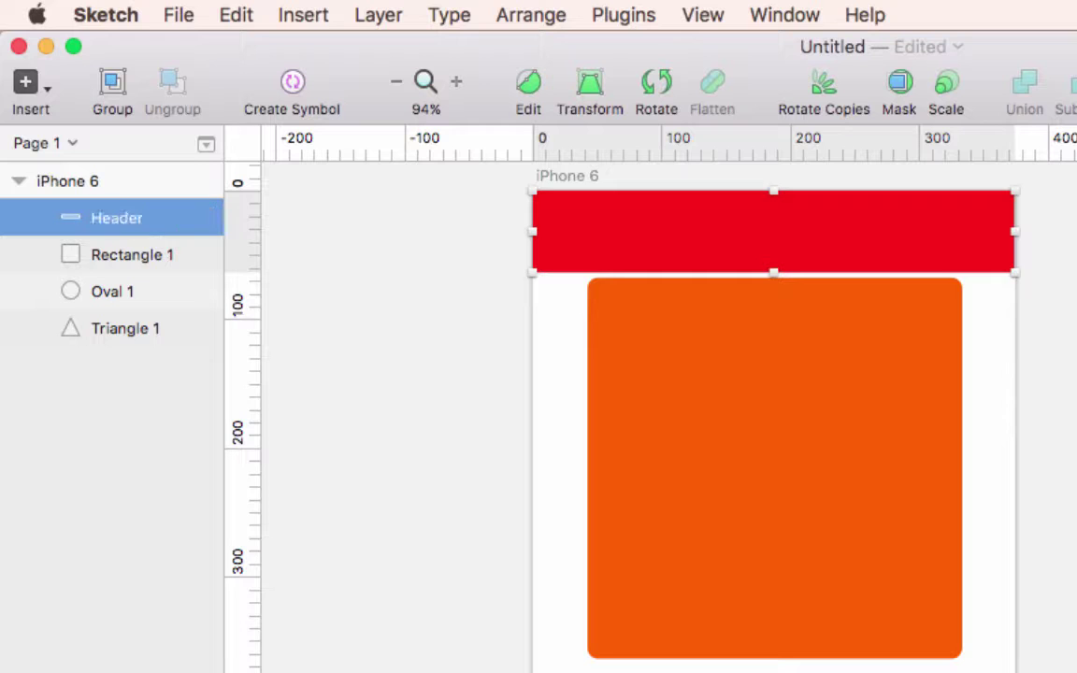
Place the Header layer in a group of its own
left_click(72, 427)
left_click(97, 217)
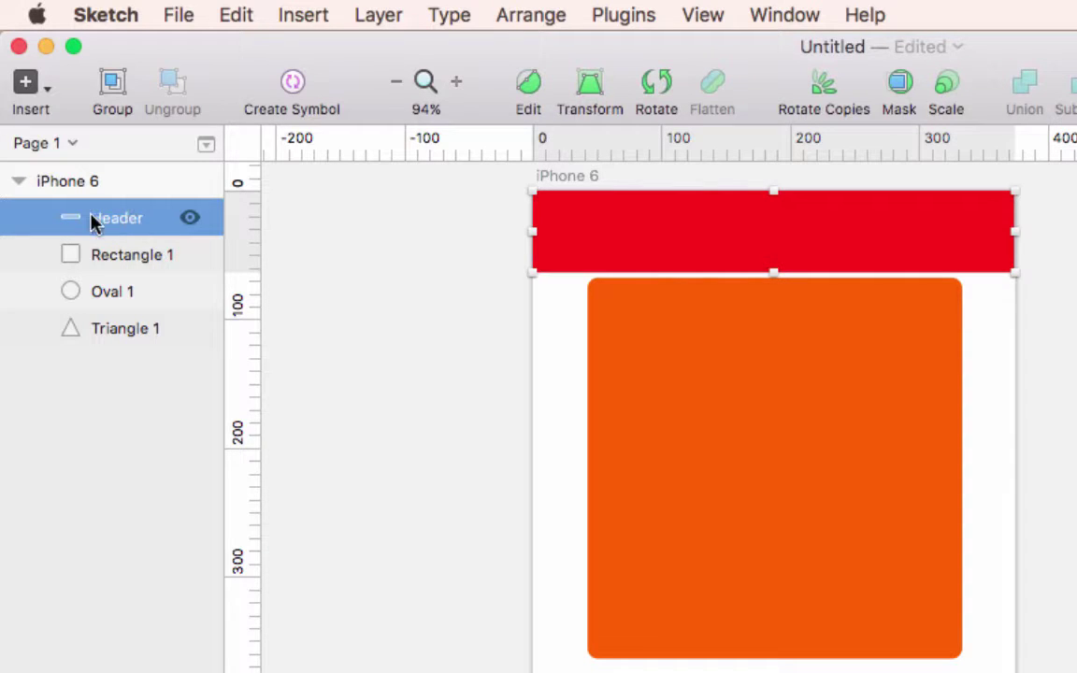
left_click(113, 86)
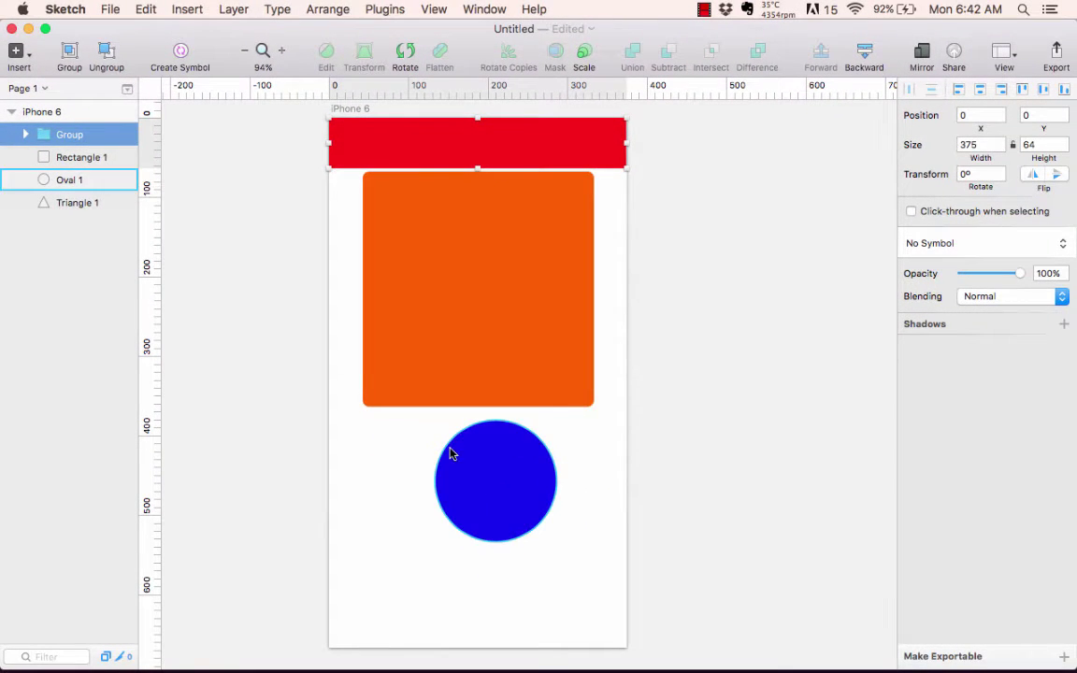
Shrink the blue circle around its centre to about 67 by 67 px and change its fill to black
left_click(484, 474)
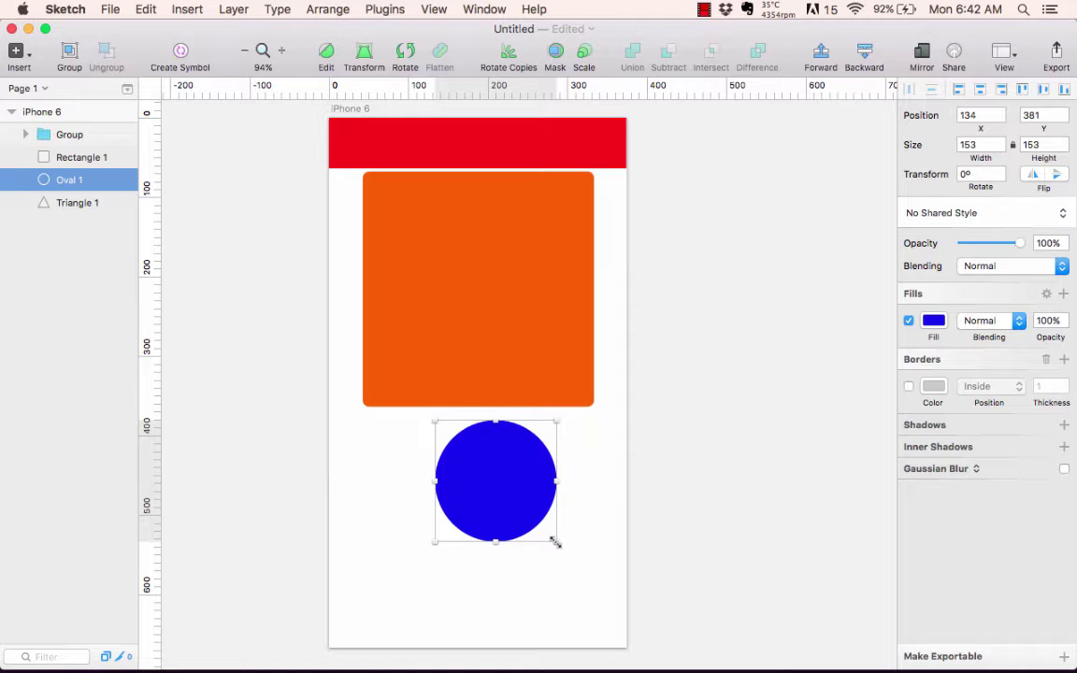
left_click_drag(556, 544, 489, 482)
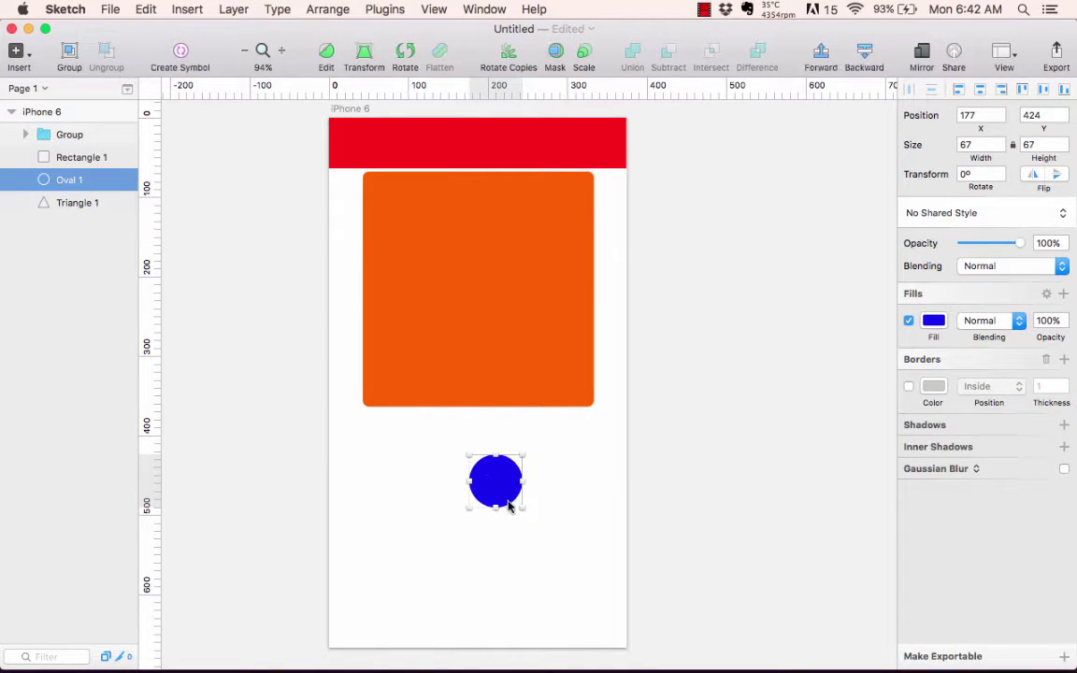
scroll(509, 506, "up", 10)
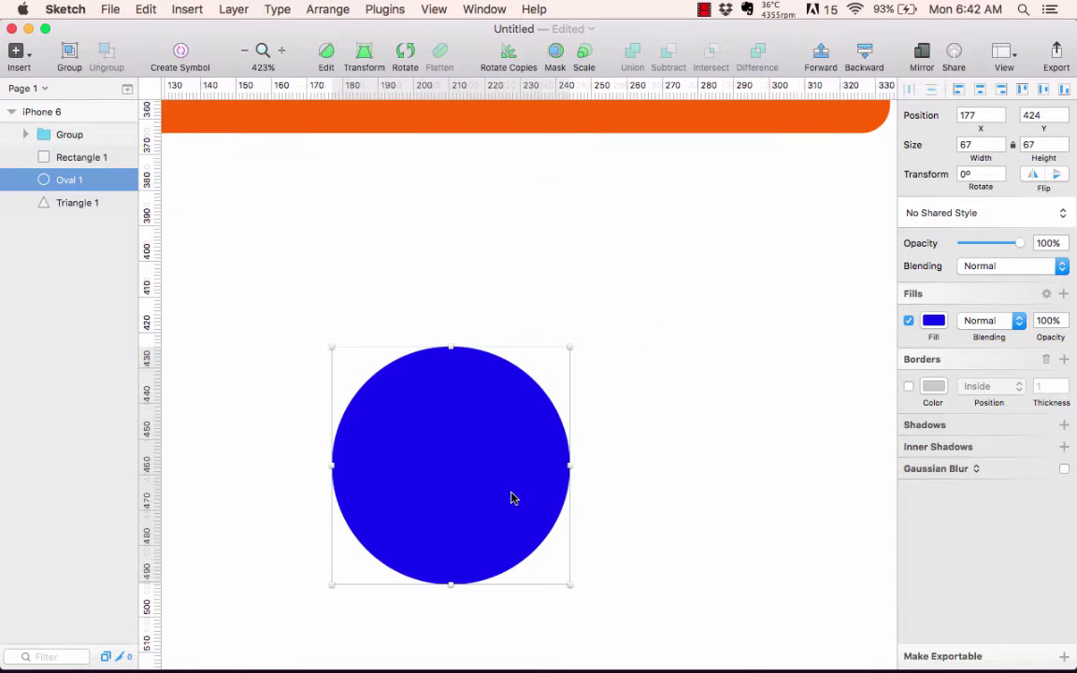
left_click(932, 320)
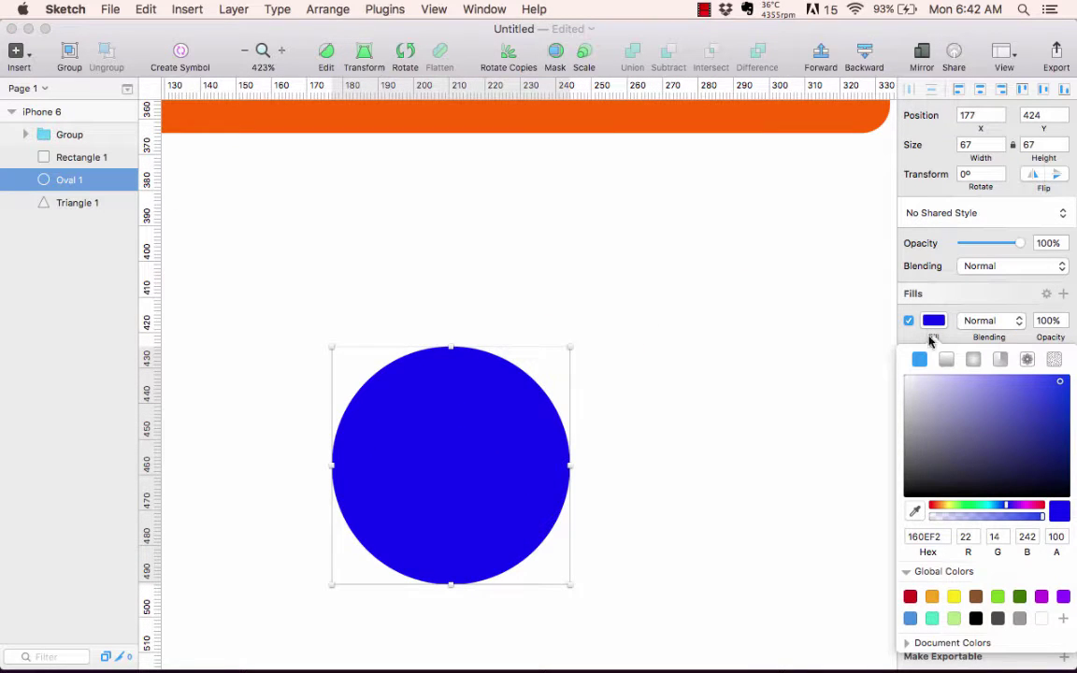
left_click_drag(912, 437, 899, 511)
left_click(630, 493)
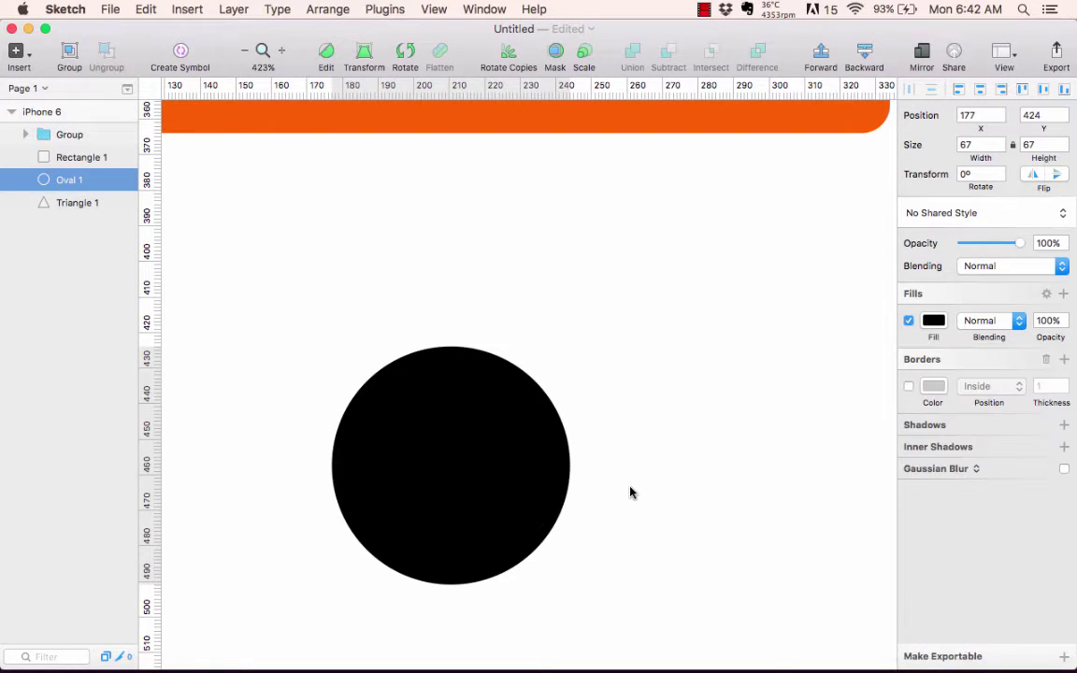
Draw a narrow upright rectangle about 7 by 38 px inside the black circle and fill it white (FFFFFF)
key("r")
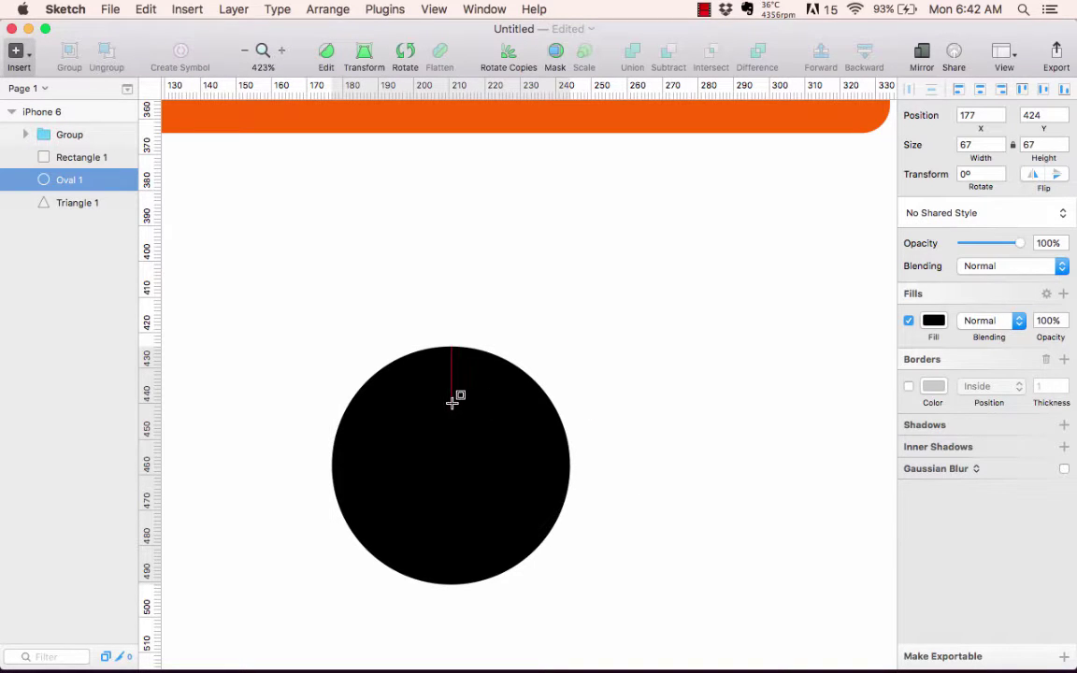
left_click_drag(469, 441, 464, 529)
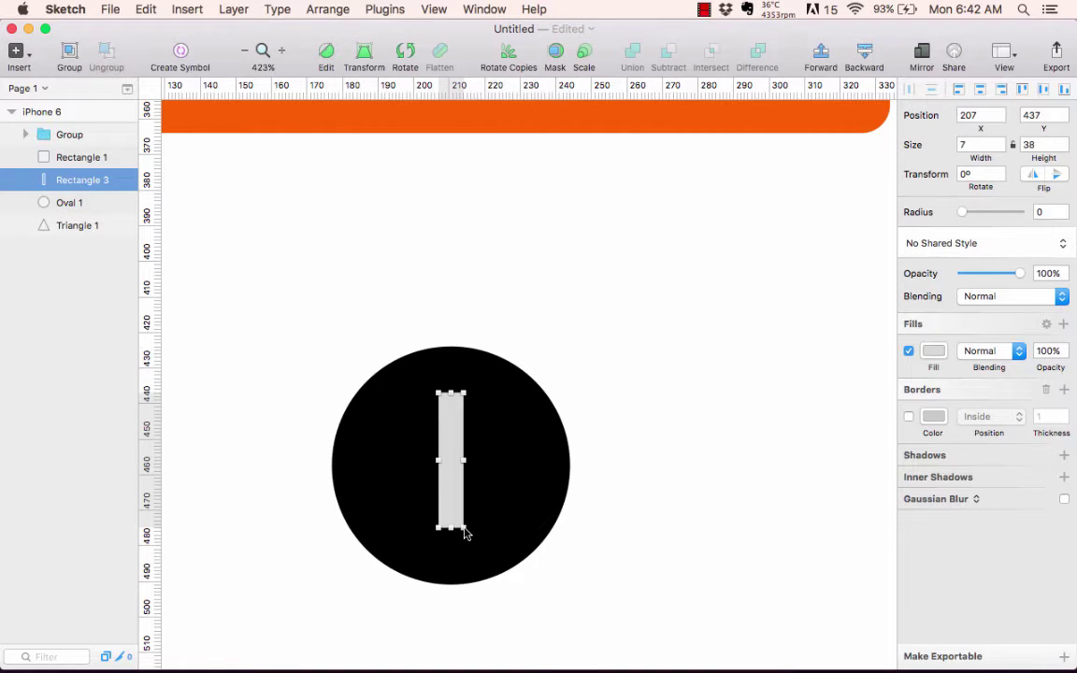
left_click(932, 352)
mouse_move(914, 398)
left_mouse_down()
mouse_move(909, 408)
mouse_move(900, 391)
left_mouse_up()
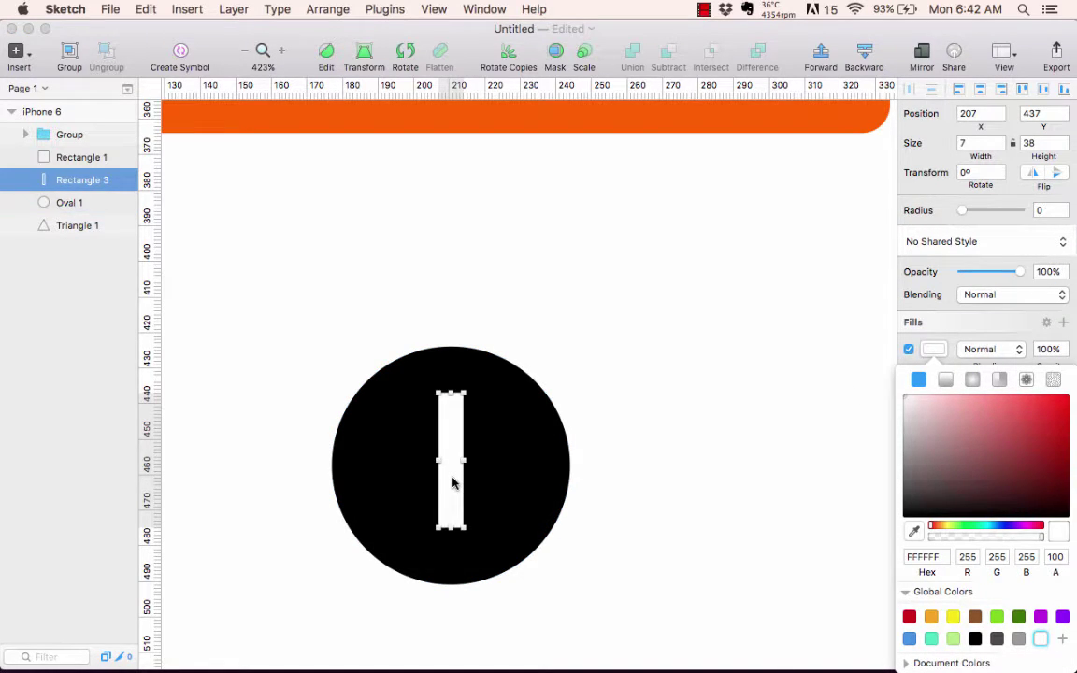
left_click(598, 522)
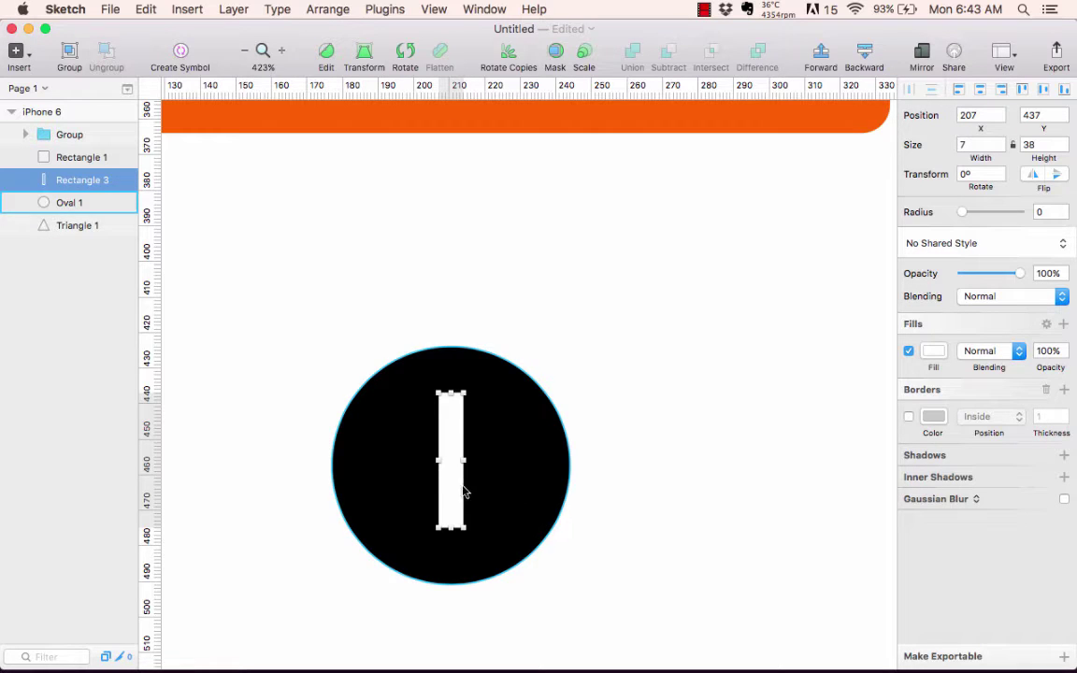
Centre the white bar horizontally and vertically in the black circle and duplicate it in place
left_click_drag(456, 492, 457, 492)
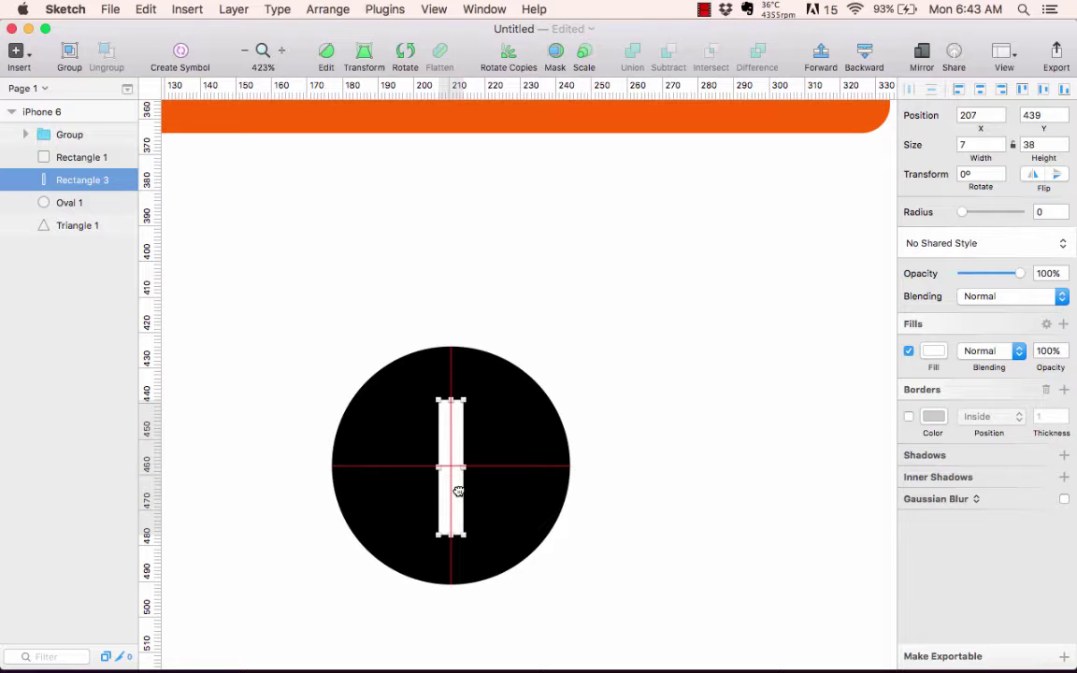
left_click_drag(457, 492, 459, 493)
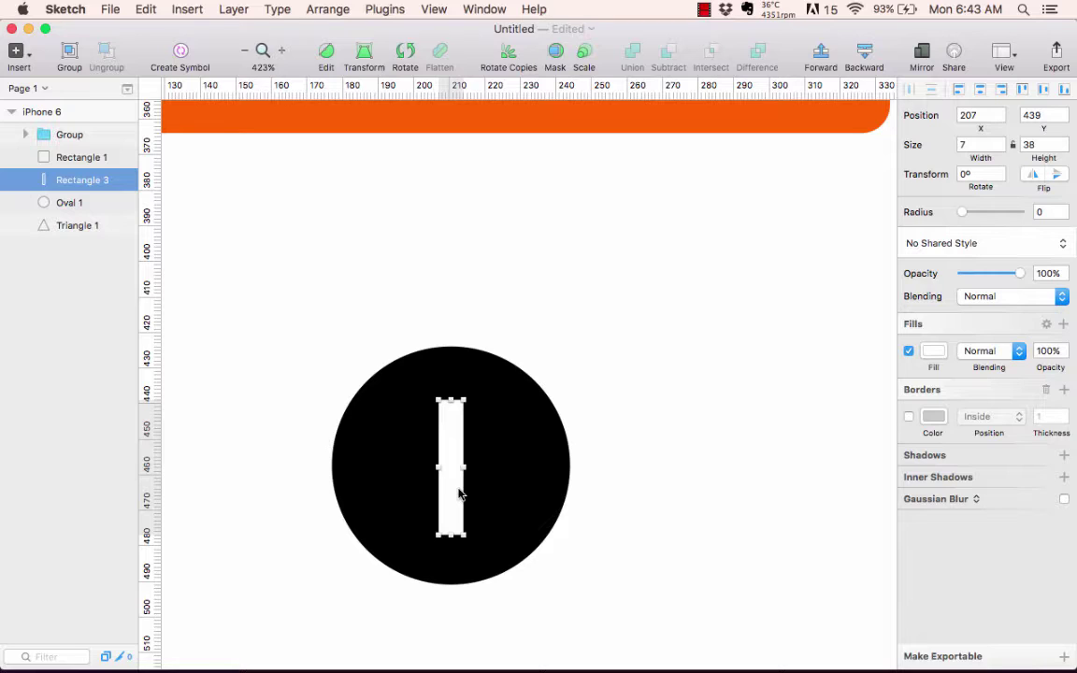
key("super+d")
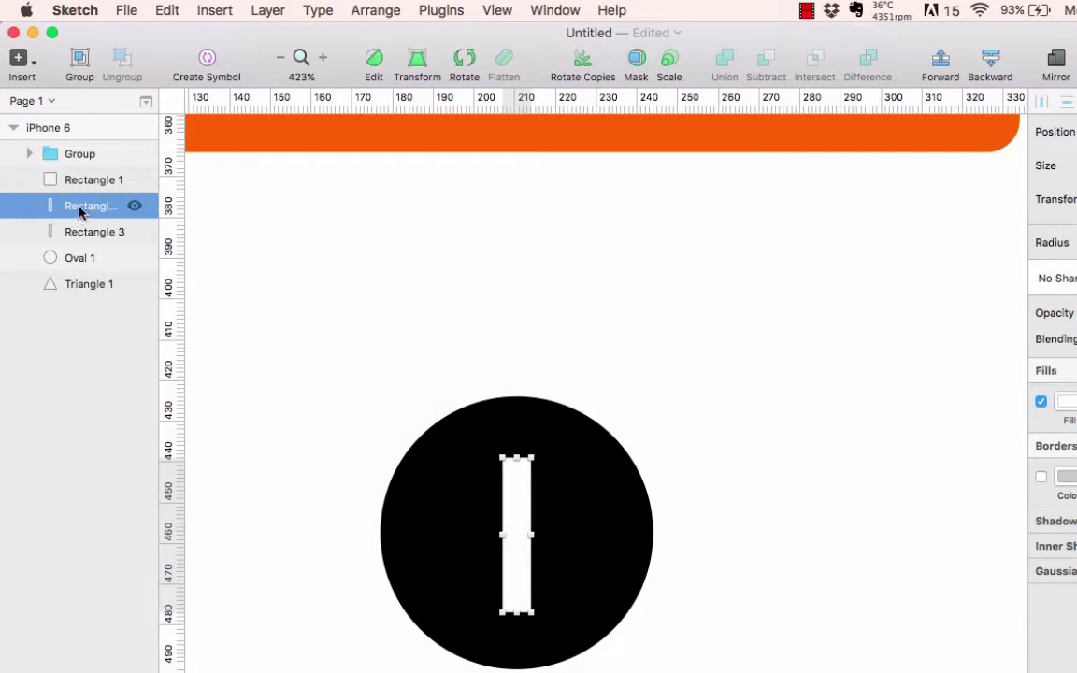
left_click_drag(160, 248, 185, 248)
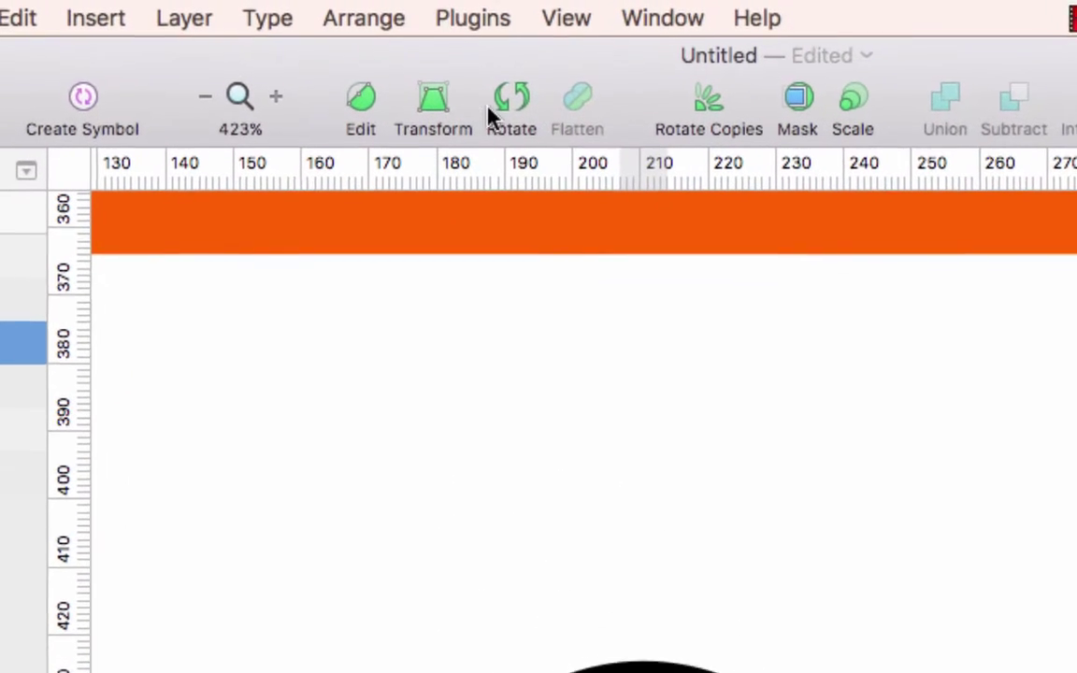
Rotate the duplicated white bar 90° around its centre so the two bars form a plus, and deselect it
left_click(513, 101)
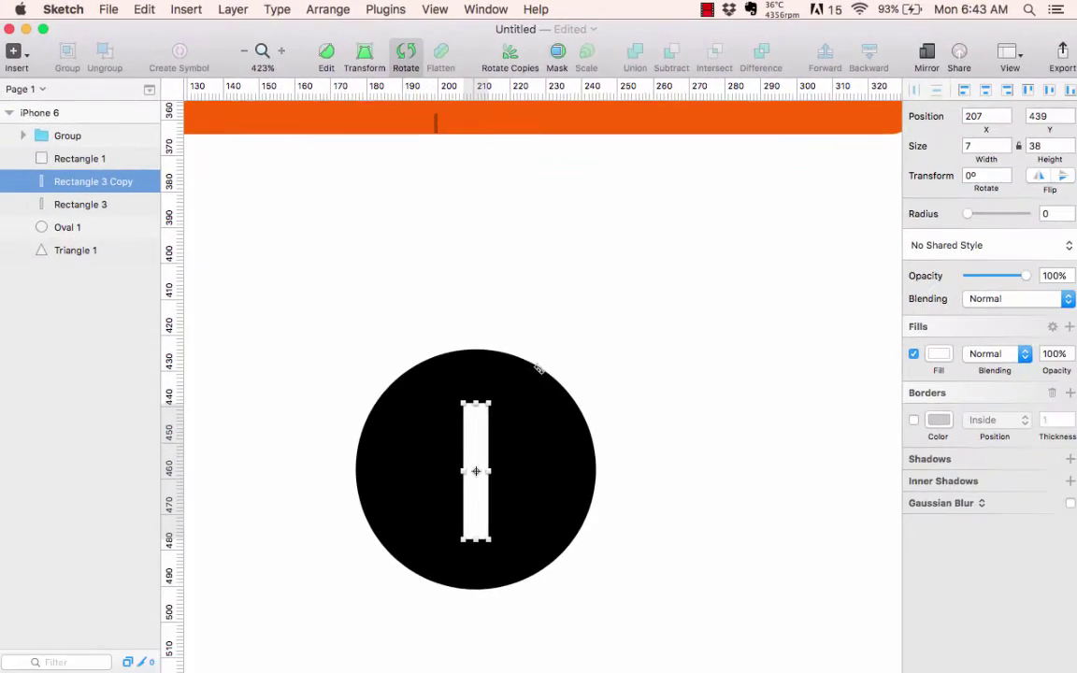
left_click_drag(499, 387, 534, 493)
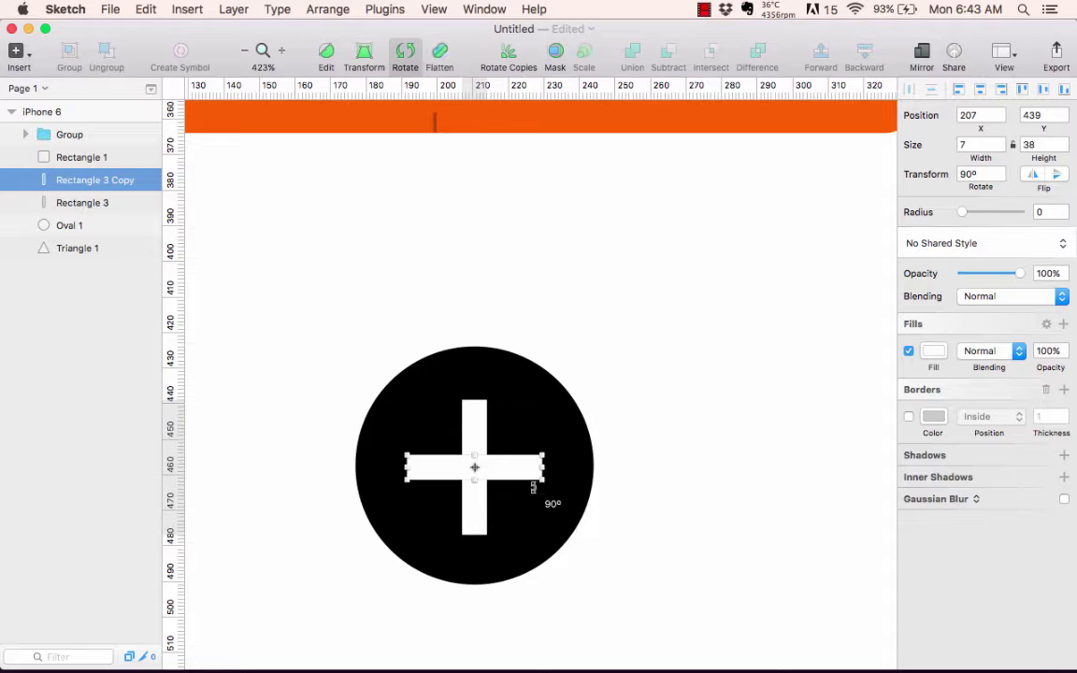
left_click(657, 475)
left_click(698, 411)
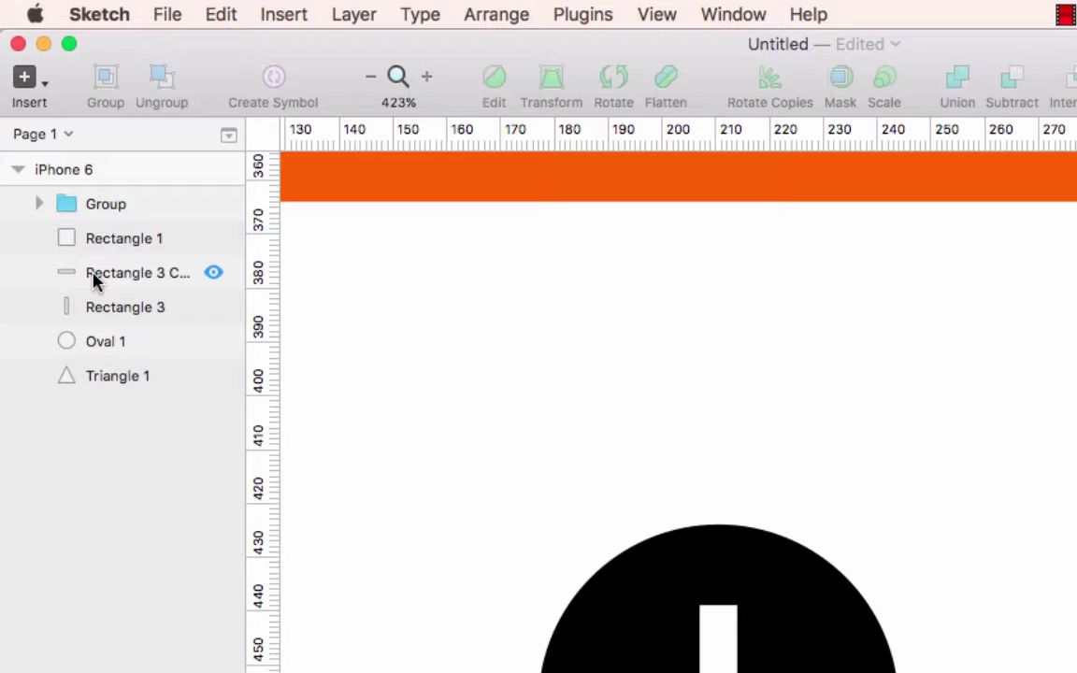
Try moving the horizontal bar's layer beneath Oval 1 in the layer order, and undo the reordering
left_click(65, 274)
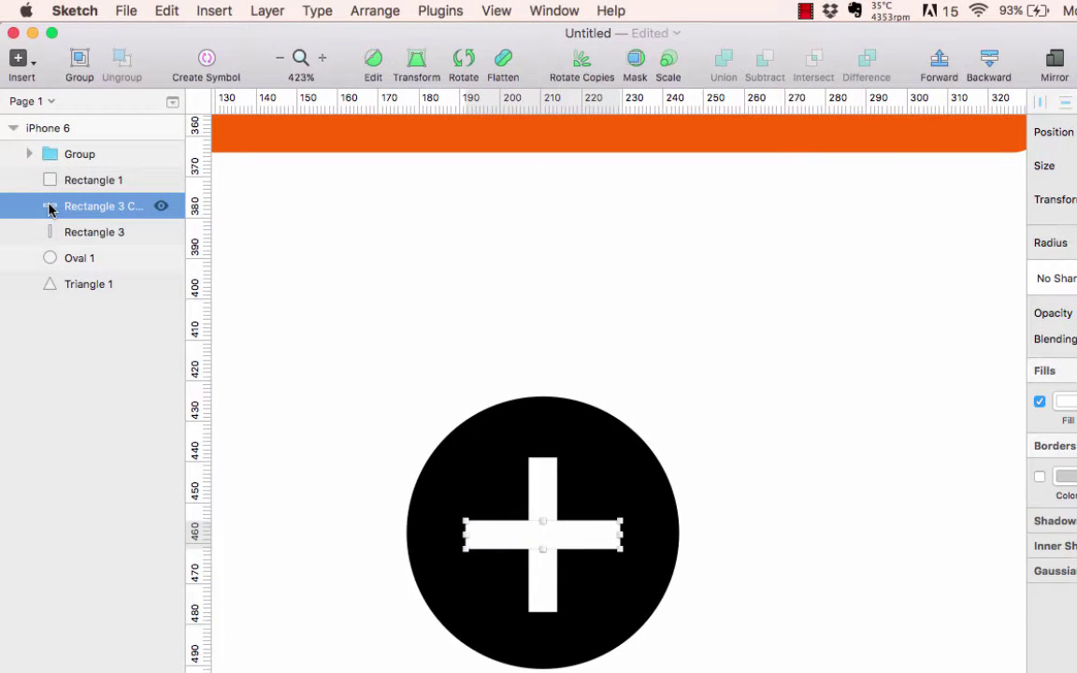
left_click_drag(50, 210, 47, 271)
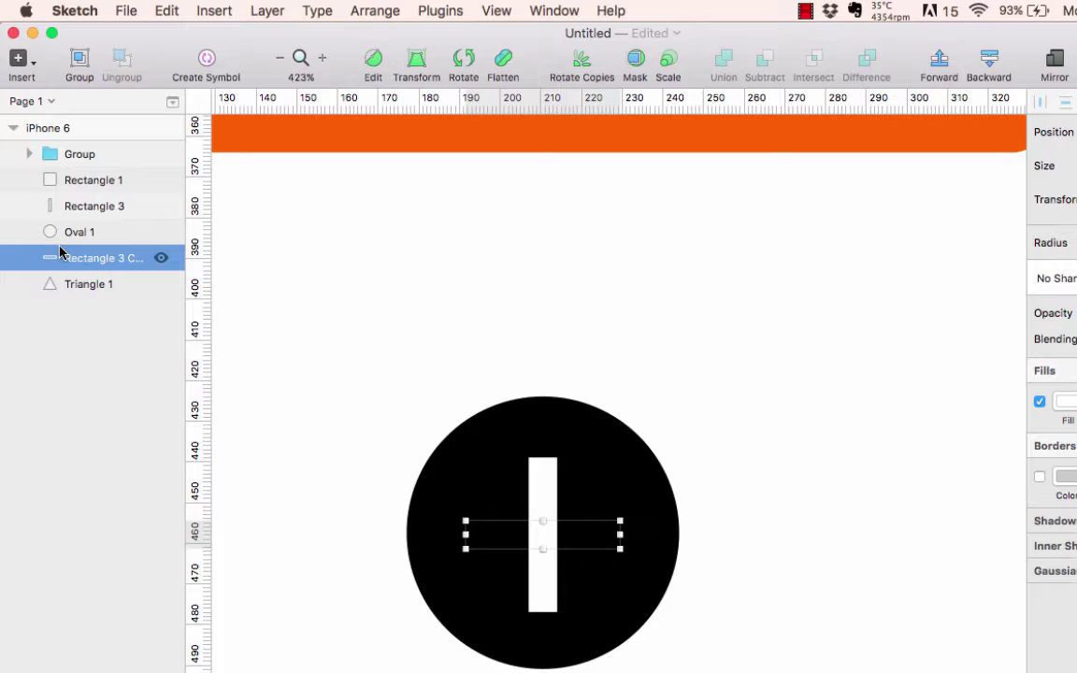
key("super+z")
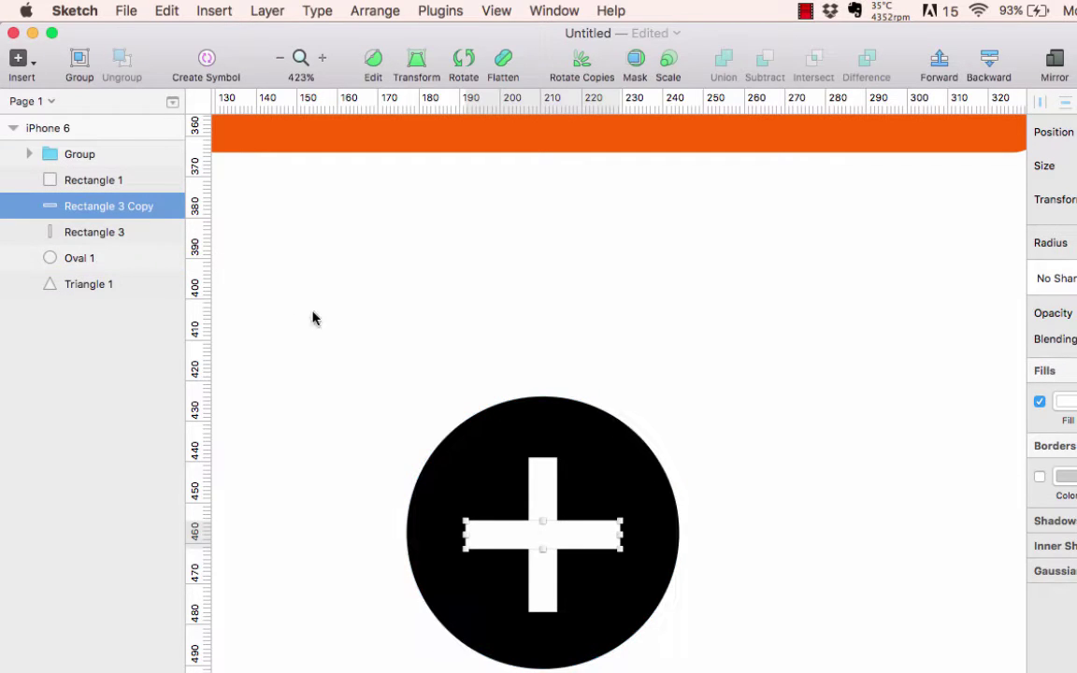
left_click(367, 373)
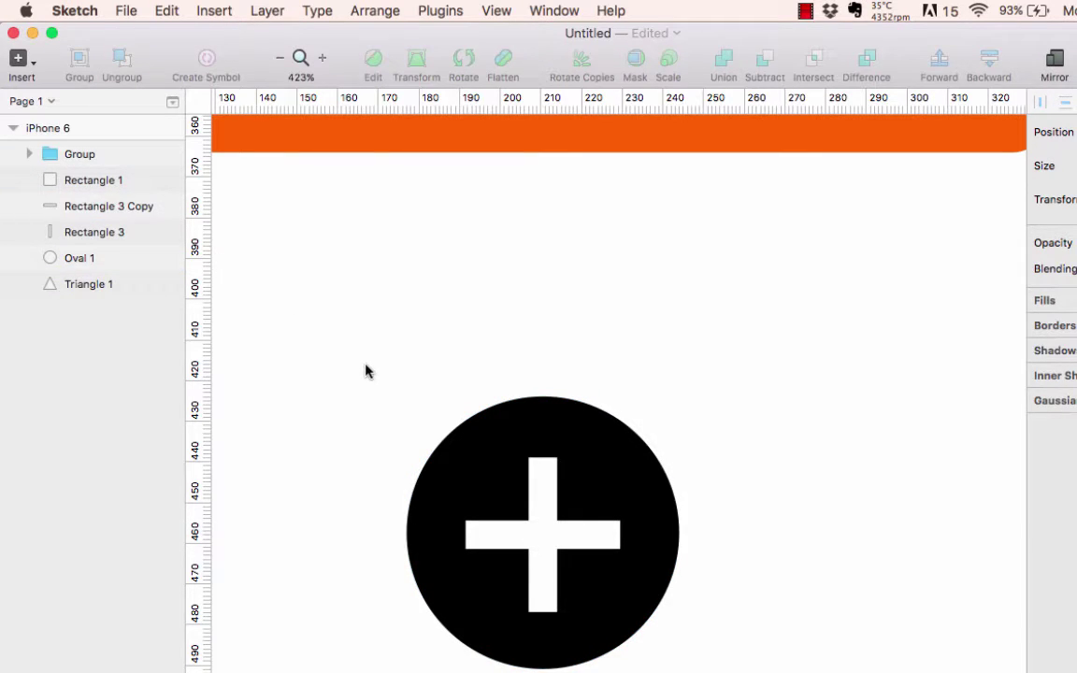
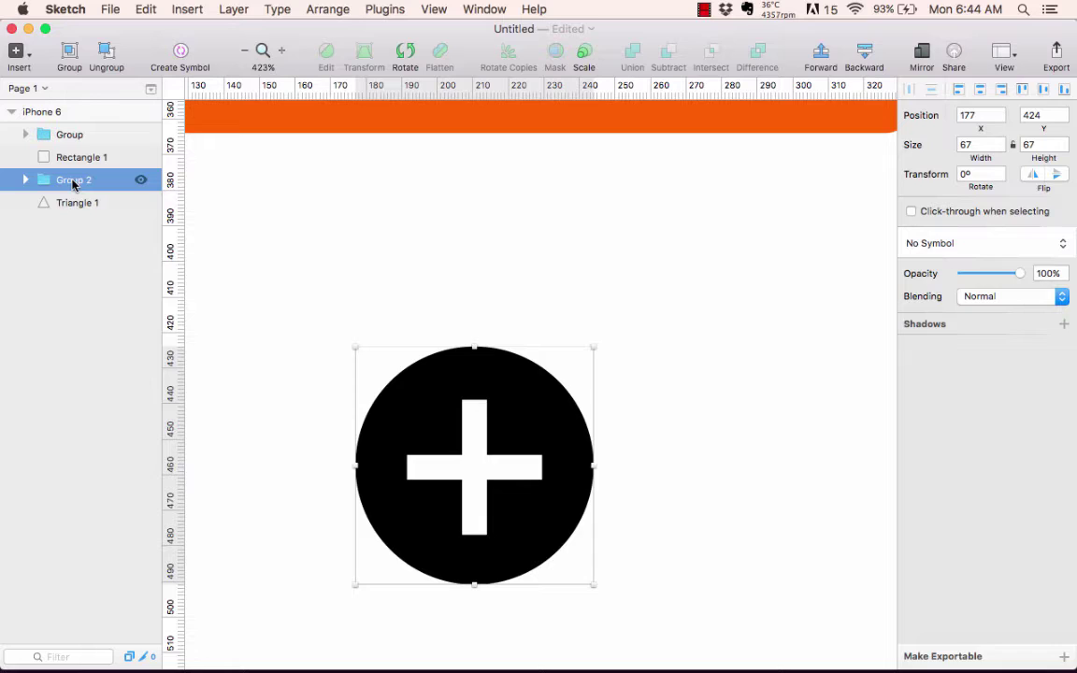
Rename the group holding the black circle and both white bars as Add Icon
double_click(73, 184)
type("A")
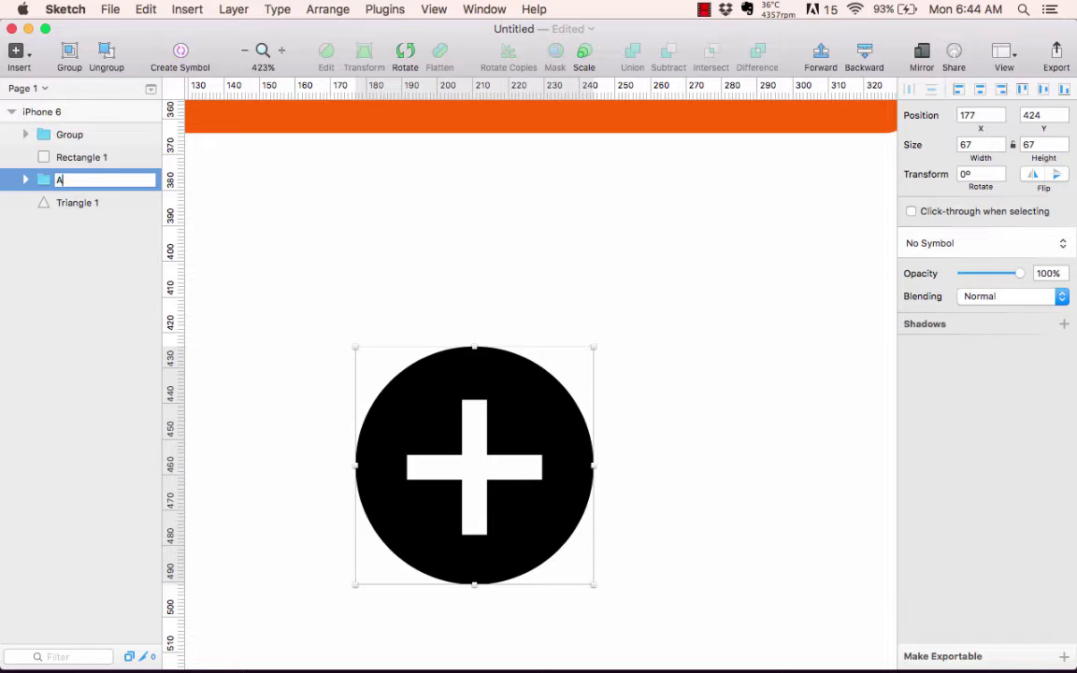
type("dd Icon")
key("Return")
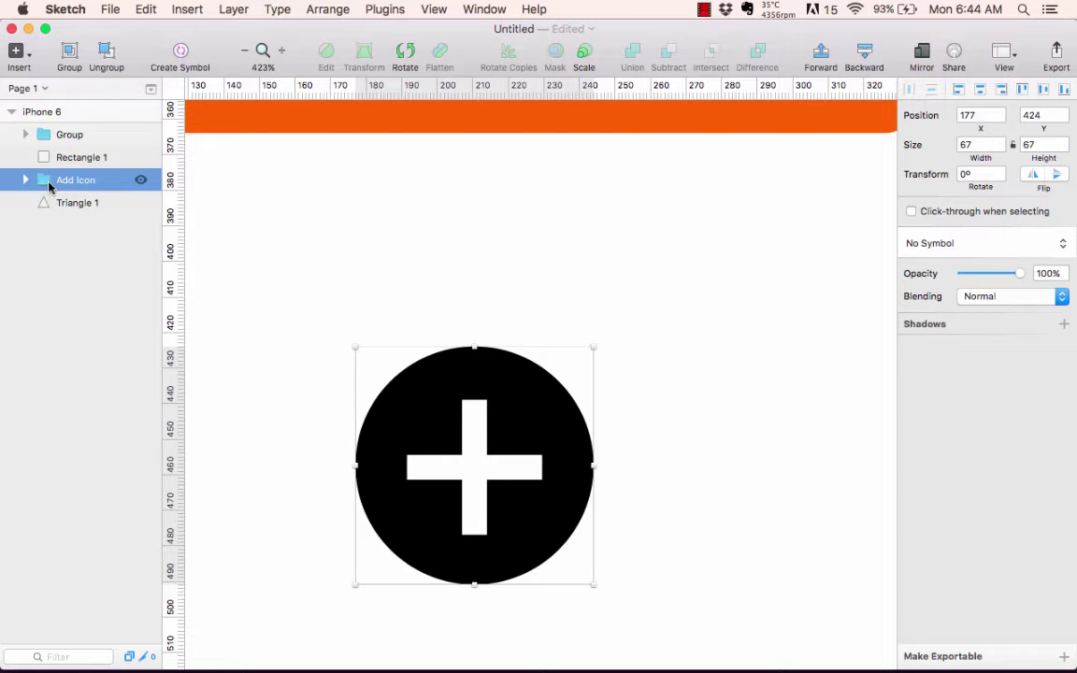
Rename the group containing the red header bar as Header
left_click(67, 137)
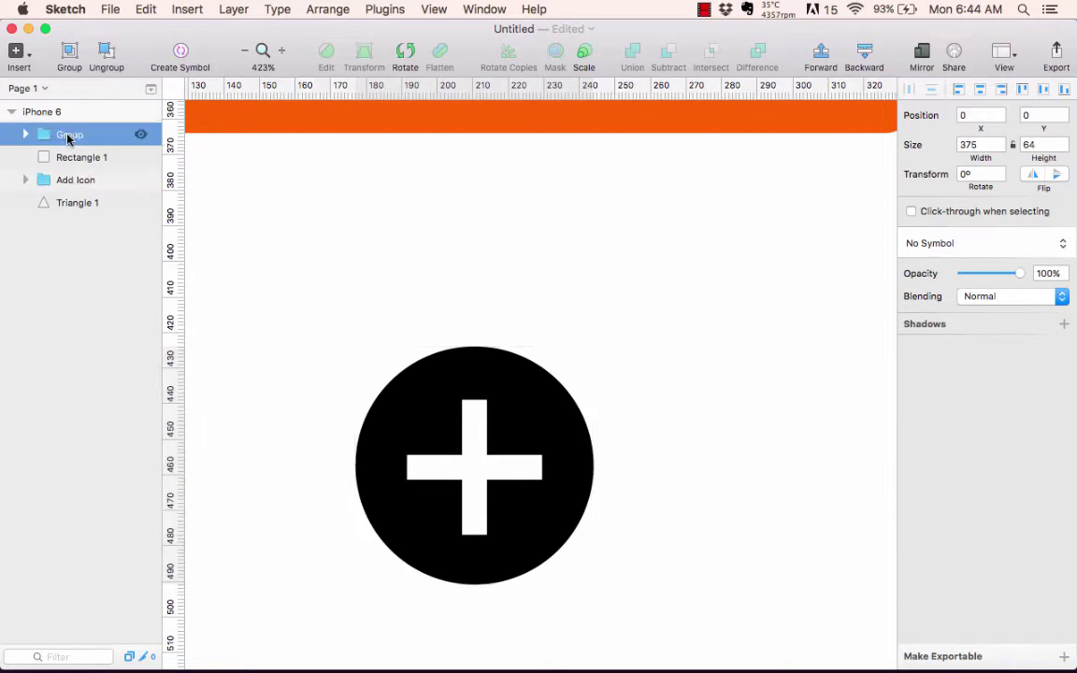
double_click(68, 136)
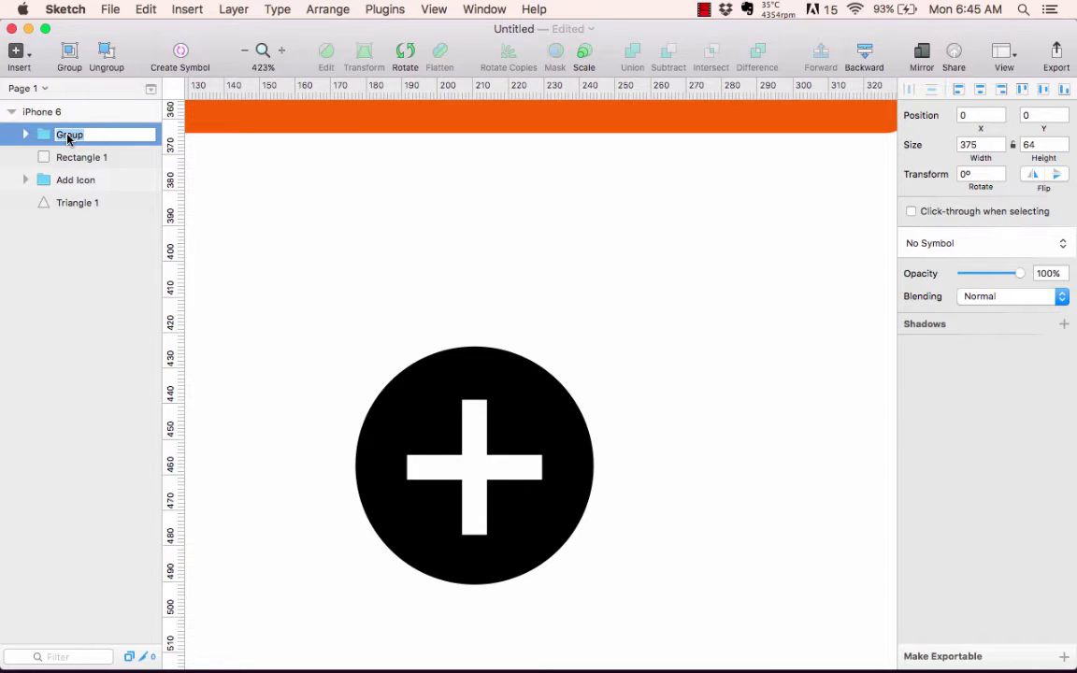
type("Header")
key("Return")
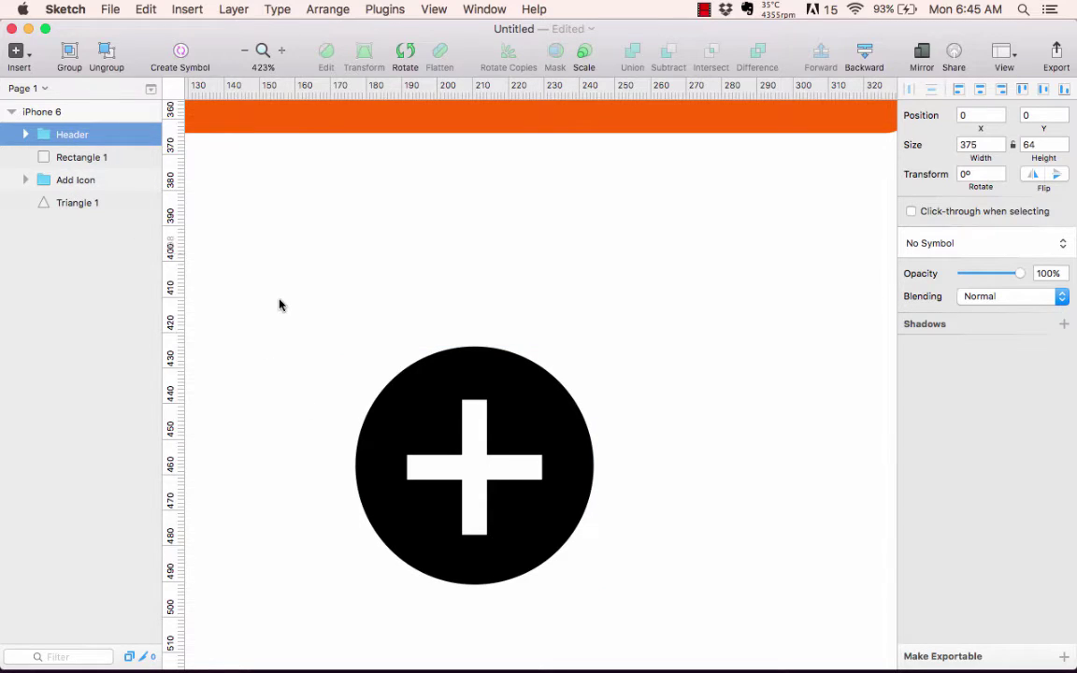
Move the Add Icon group up to the orange rectangle's upper right corner, at about X 301, Y 68
scroll(282, 305, "down", 6)
scroll(281, 305, "up", 5)
scroll(281, 304, "left", 2)
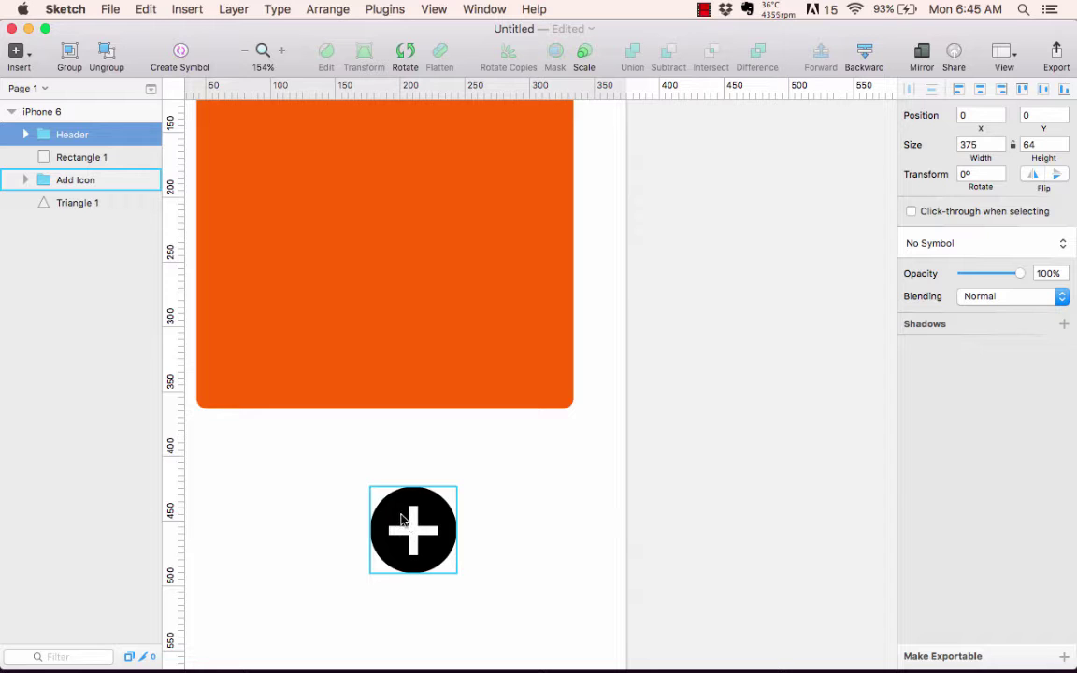
left_click_drag(400, 520, 474, 498)
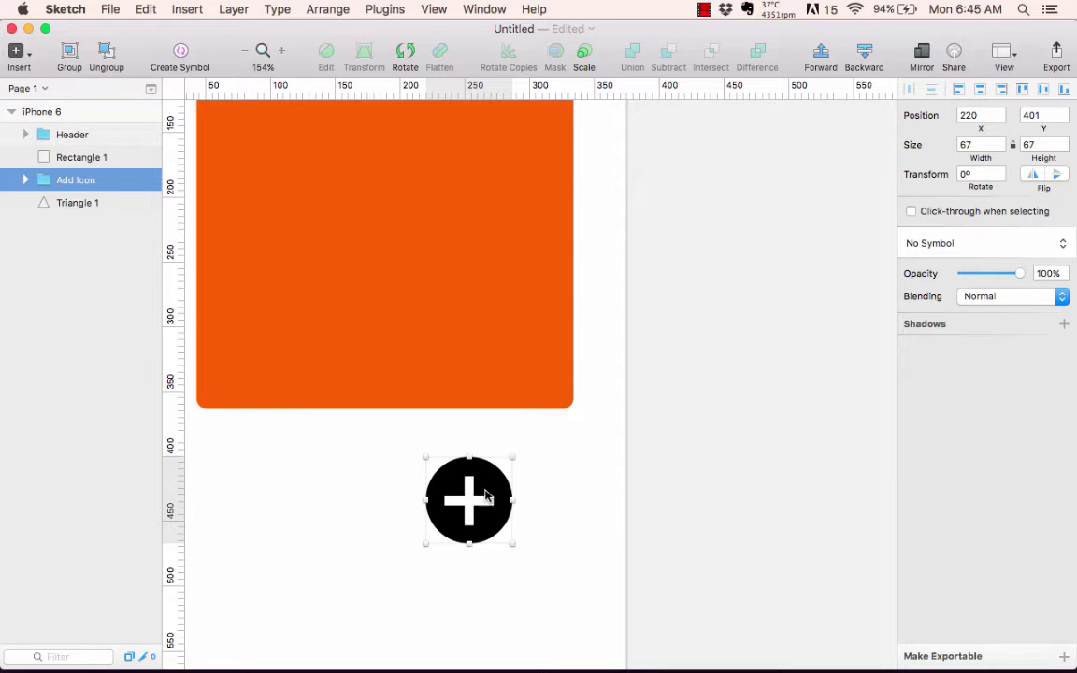
left_click_drag(484, 486, 593, 154)
scroll(582, 283, "up", 5)
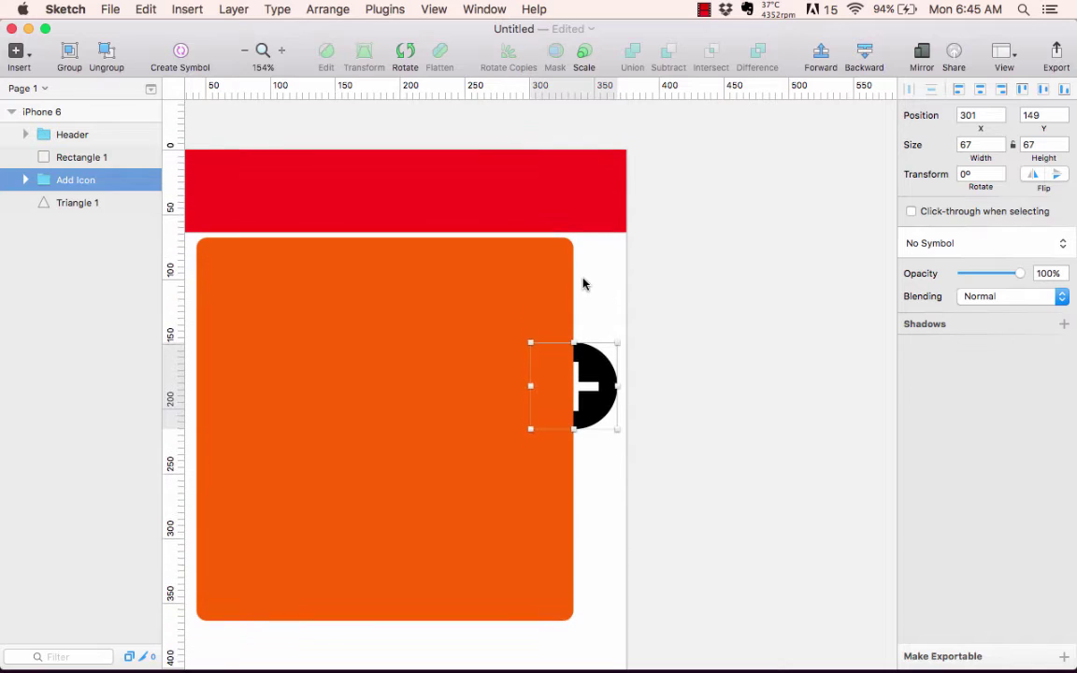
left_click_drag(587, 372, 587, 271)
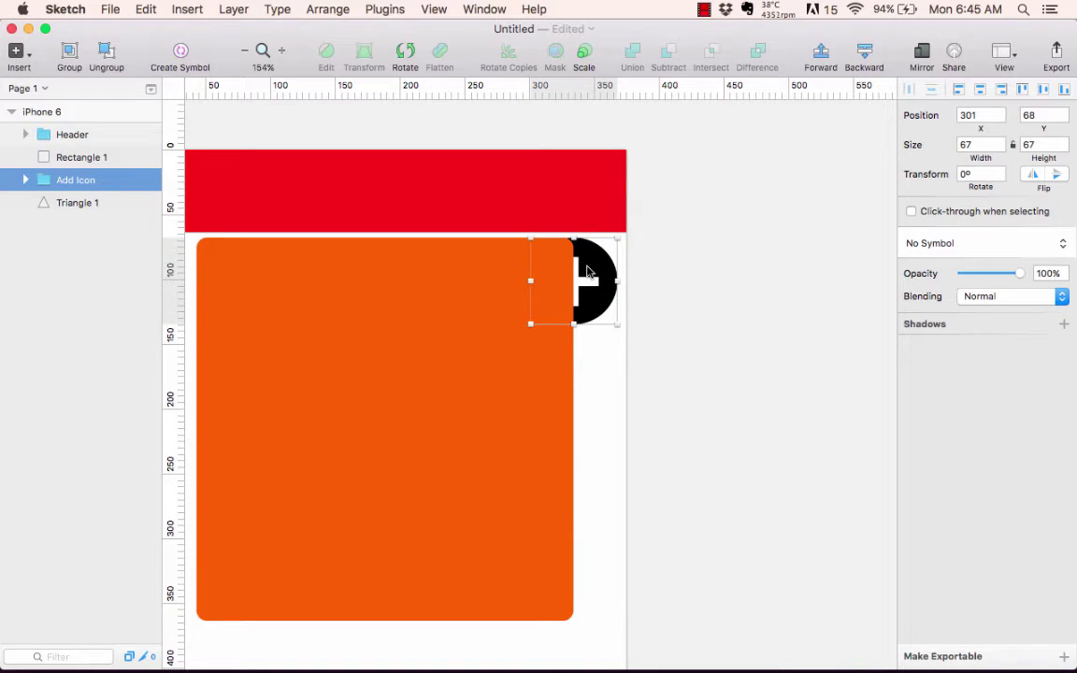
Shrink the Add Icon group to about 42 by 38 px and move it onto the red header's lower edge at X 325, Y 45
left_click_drag(617, 324, 601, 248)
key("Up")
key("Up")
key("Up")
key("Up")
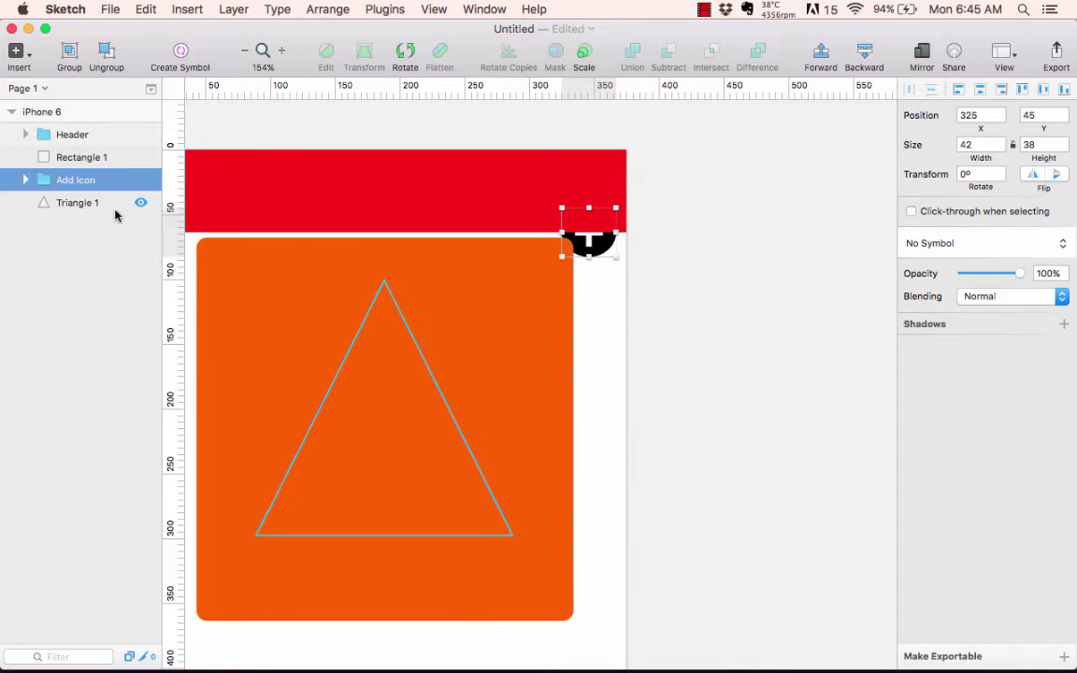
Reorder the Add Icon group above the Header group so the plus icon sits in front of the red bar
left_click(58, 253)
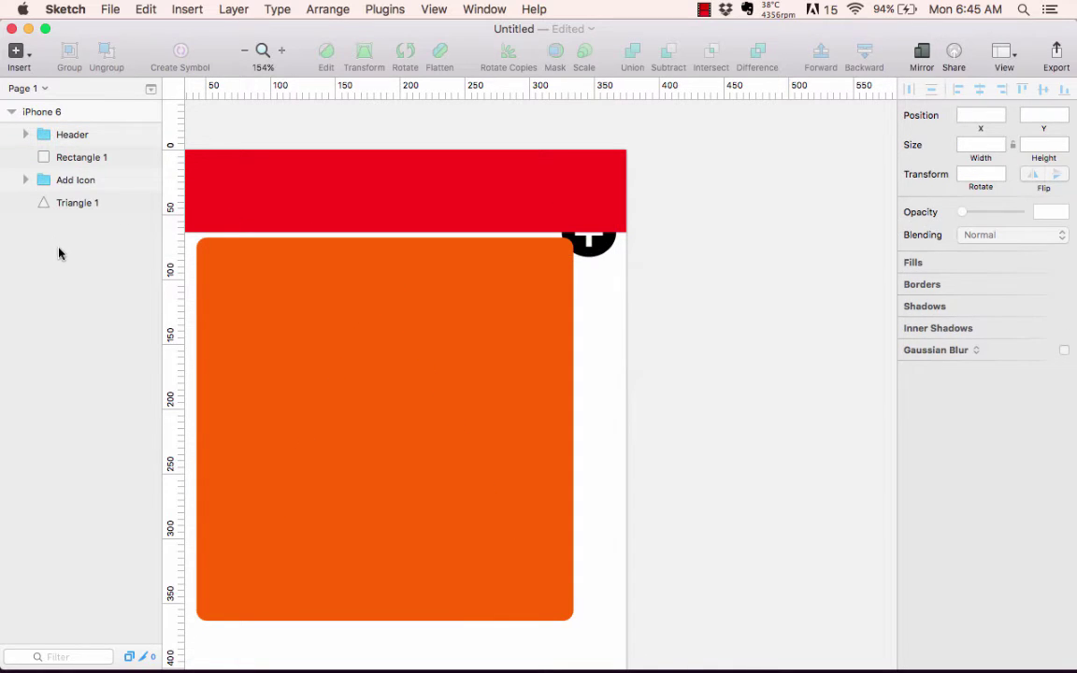
left_click(45, 183)
left_click_drag(45, 183, 43, 130)
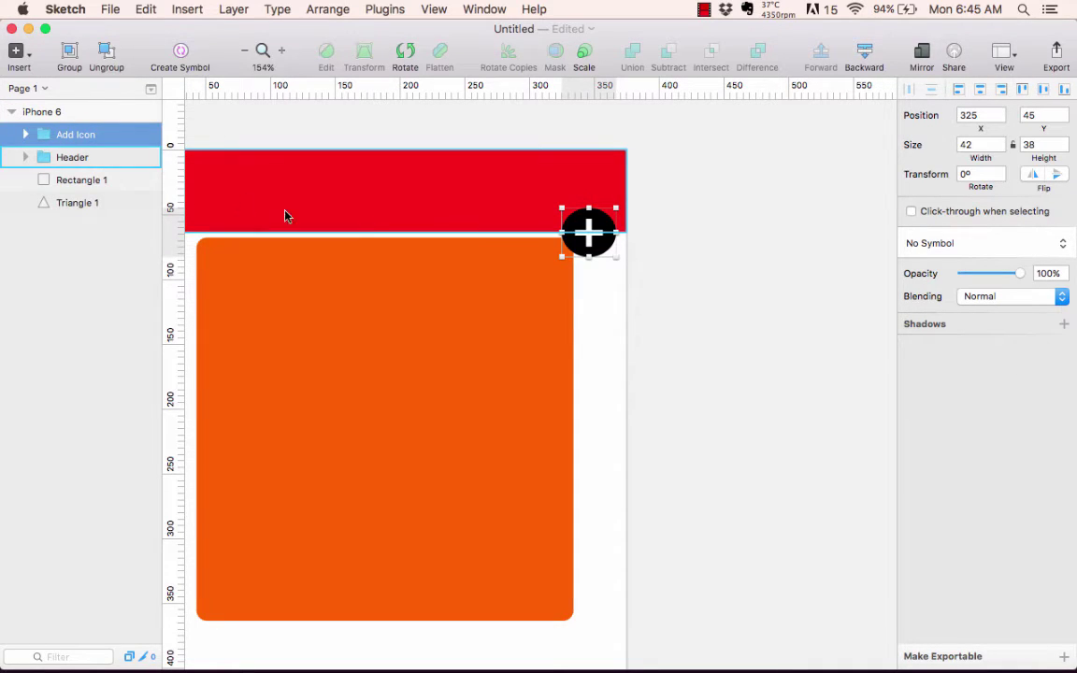
left_click(607, 298)
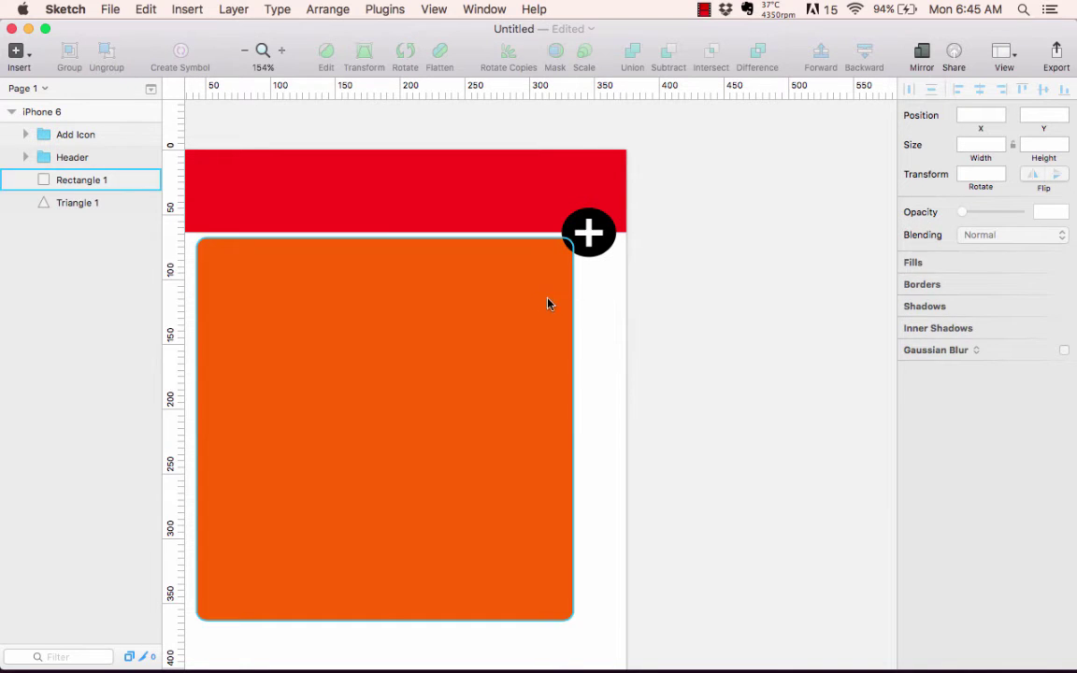
Move the orange rectangle straight down to about Y 101, clear of the plus icon
left_click_drag(548, 303, 548, 375)
scroll(552, 379, "left", 5)
scroll(552, 379, "up", 2)
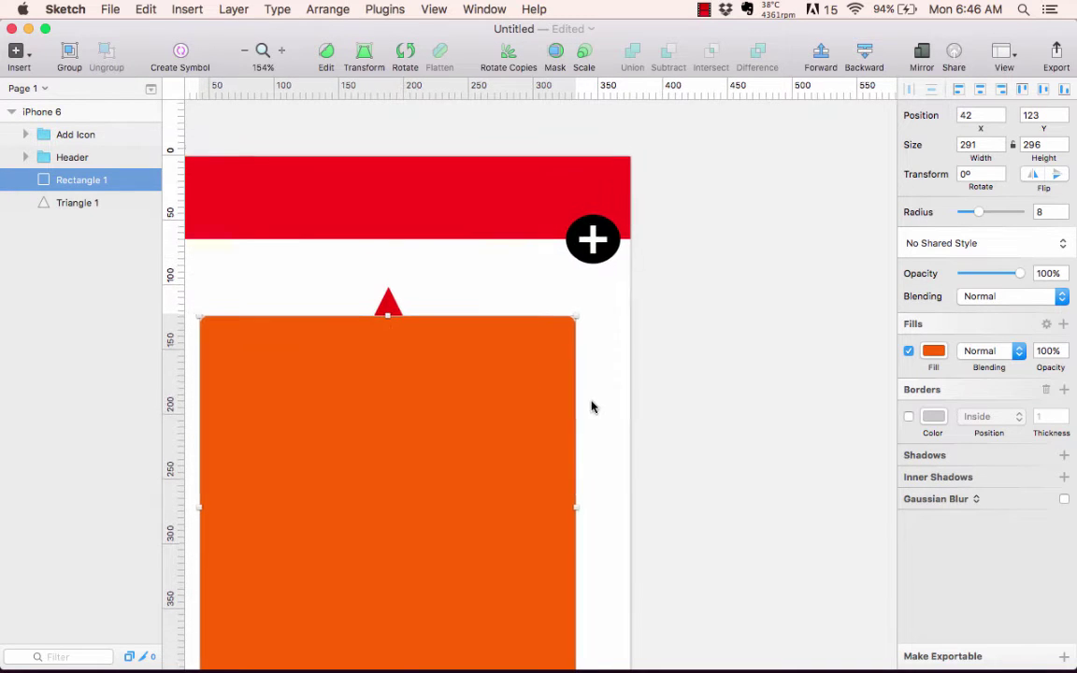
left_click_drag(591, 407, 589, 375)
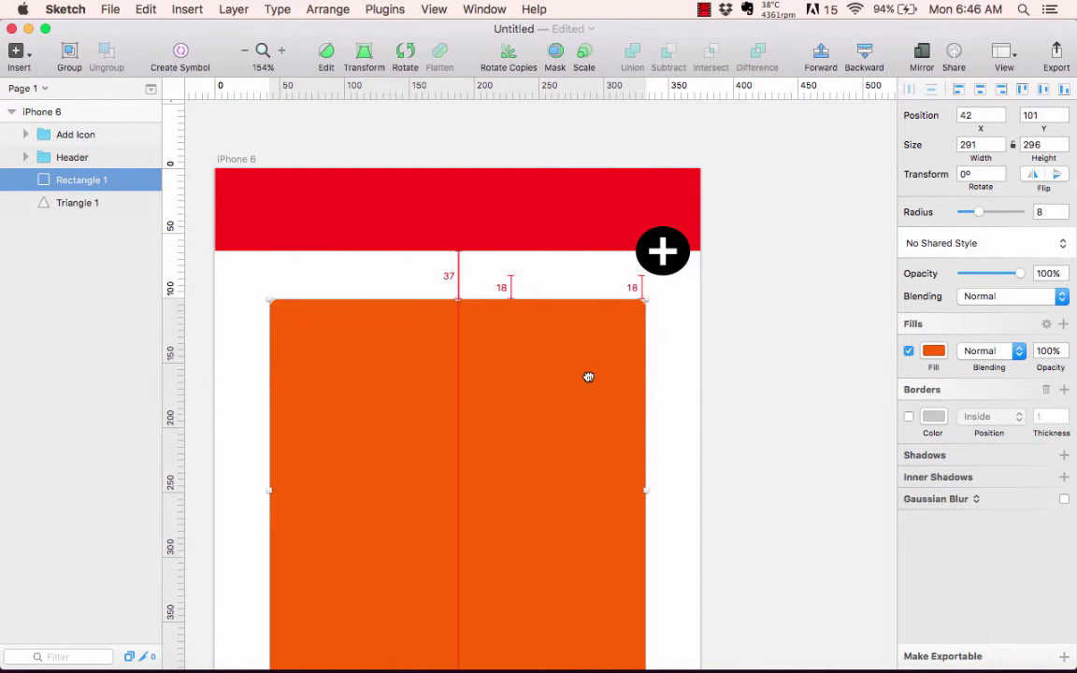
left_click(666, 445)
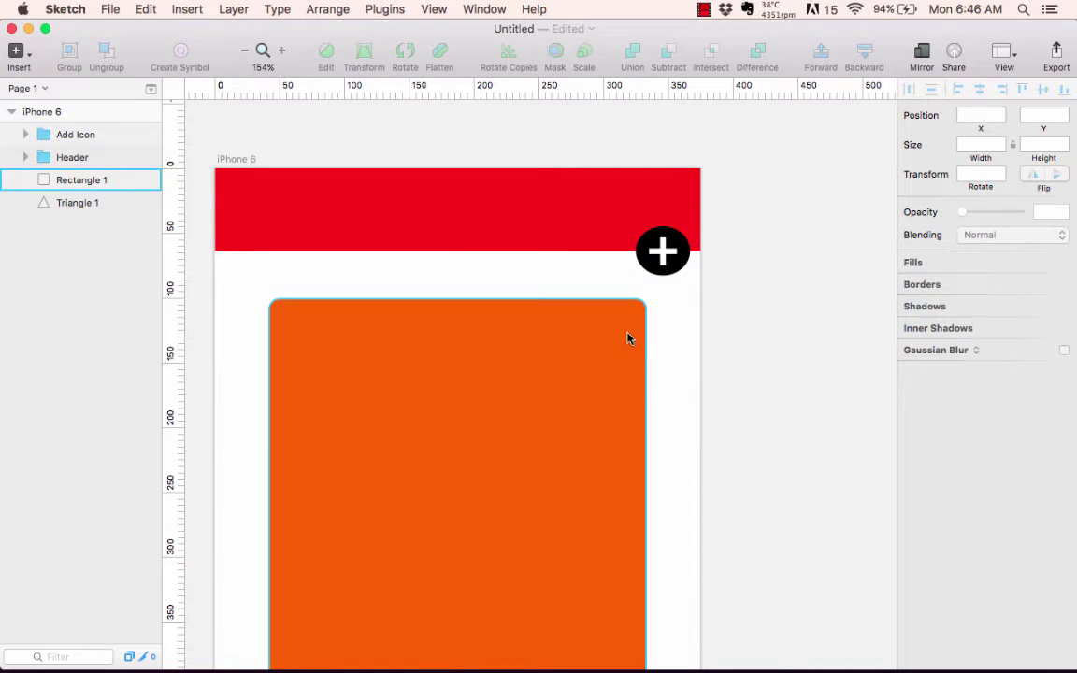
Nest the Add Icon group inside the Header group above the header bar layer, and collapse the Header group
left_click(48, 137)
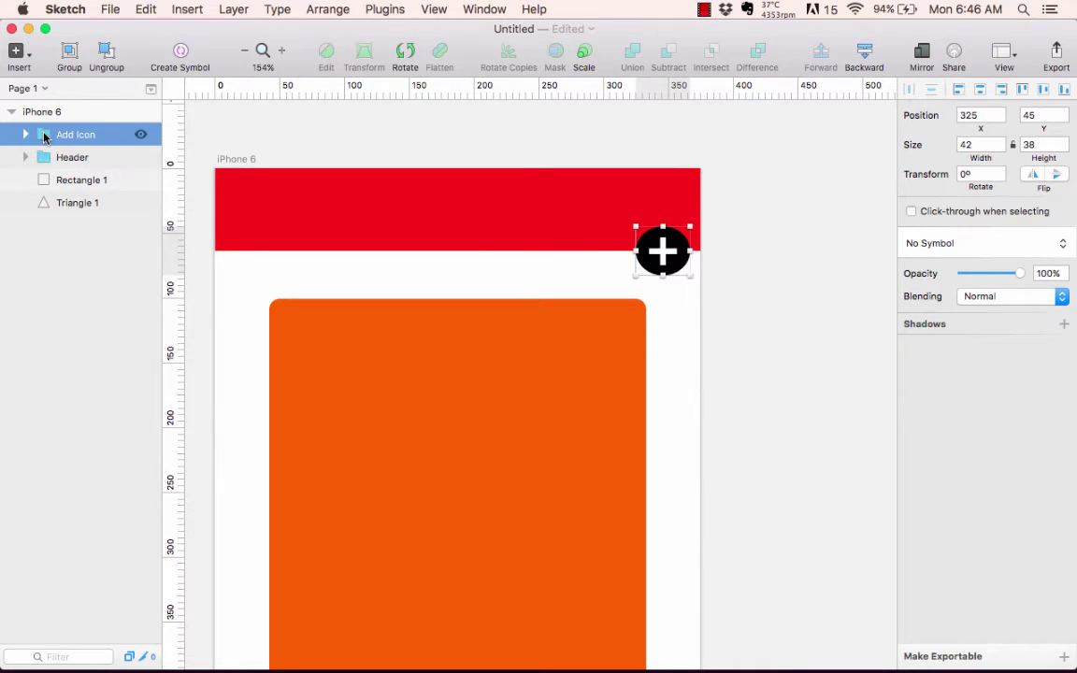
mouse_move(44, 138)
left_mouse_down()
mouse_move(35, 208)
mouse_move(31, 163)
mouse_move(46, 159)
left_mouse_up()
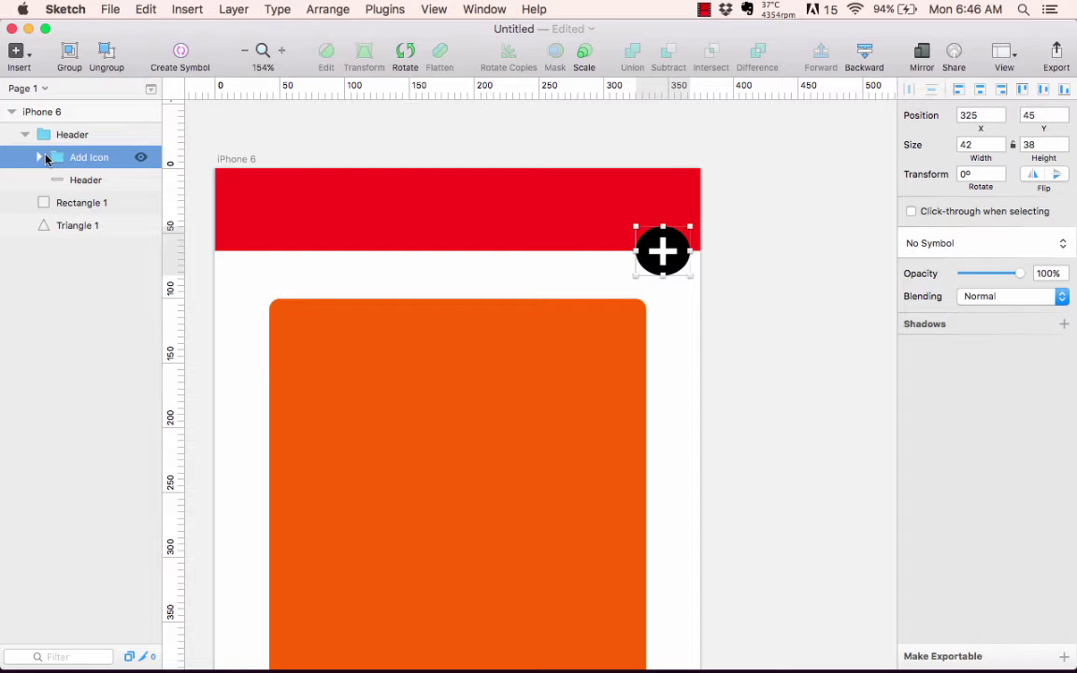
left_click(25, 135)
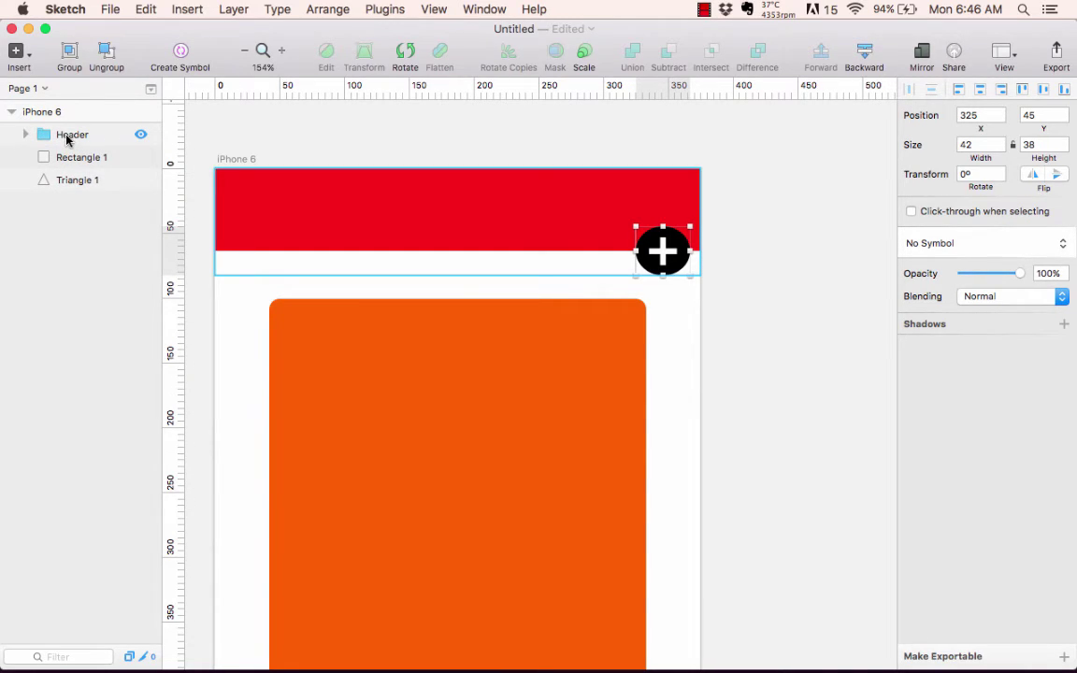
left_click(227, 353)
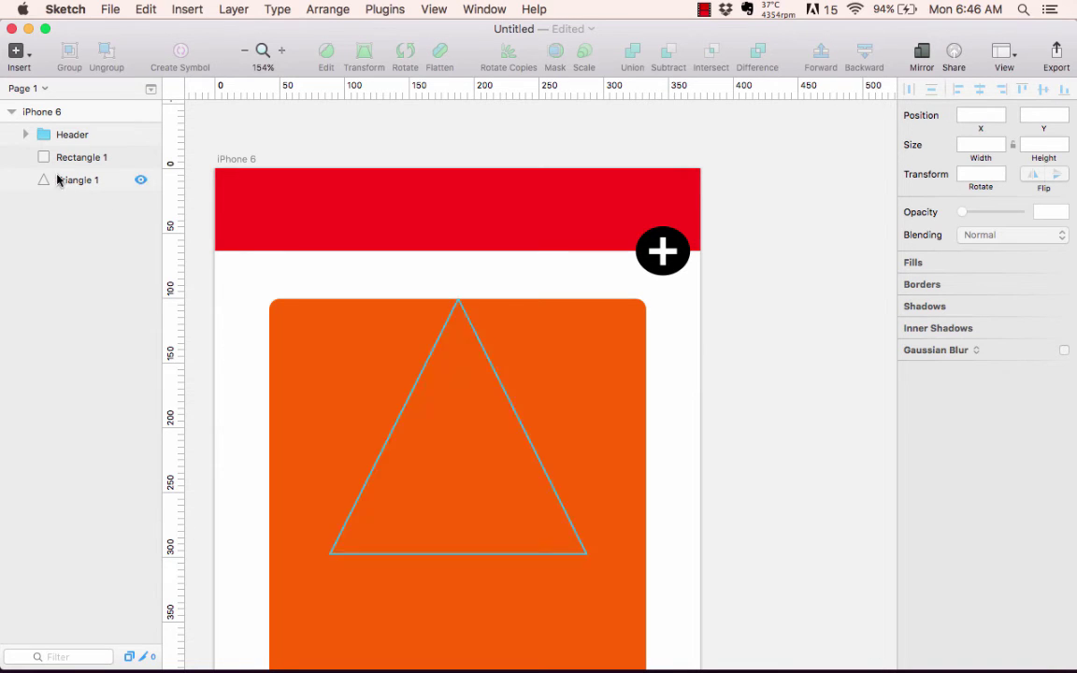
Expand the Header and Add Icon groups, try moving Oval 1 alone to about X 286, Y 56, undo the move and collapse both groups
left_click(25, 134)
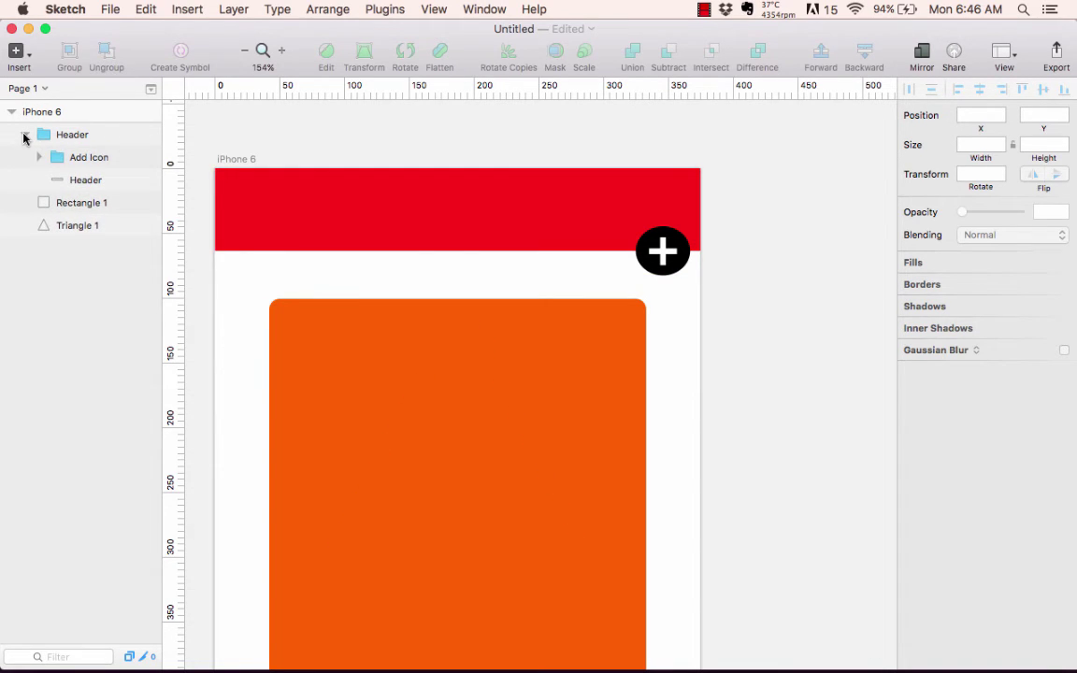
left_click(39, 157)
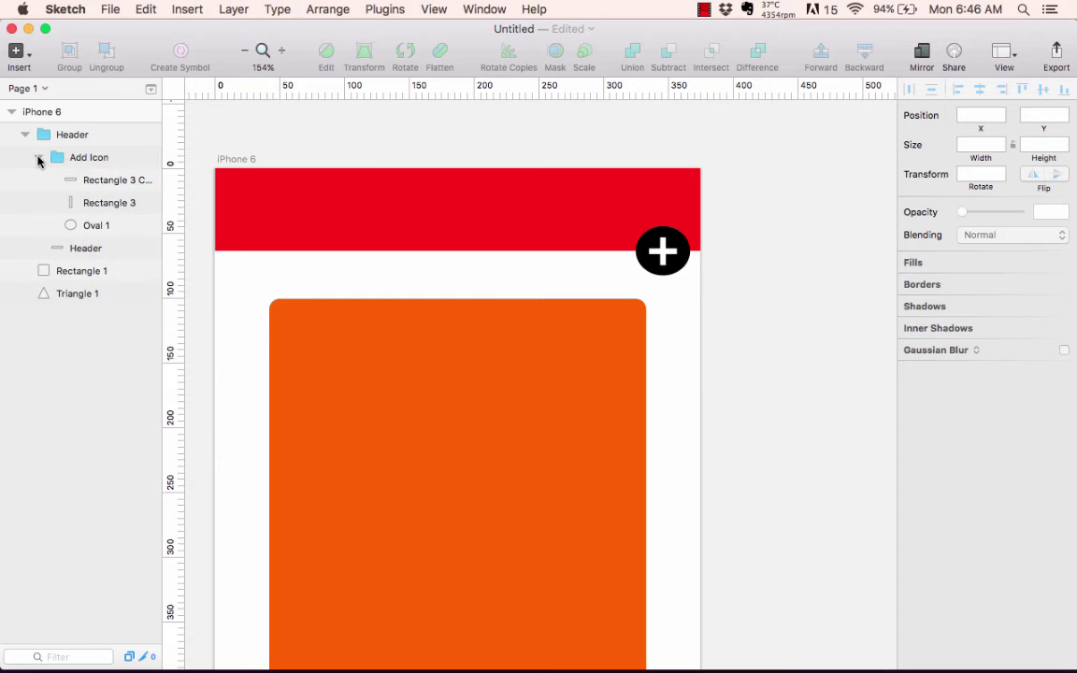
left_click(92, 226)
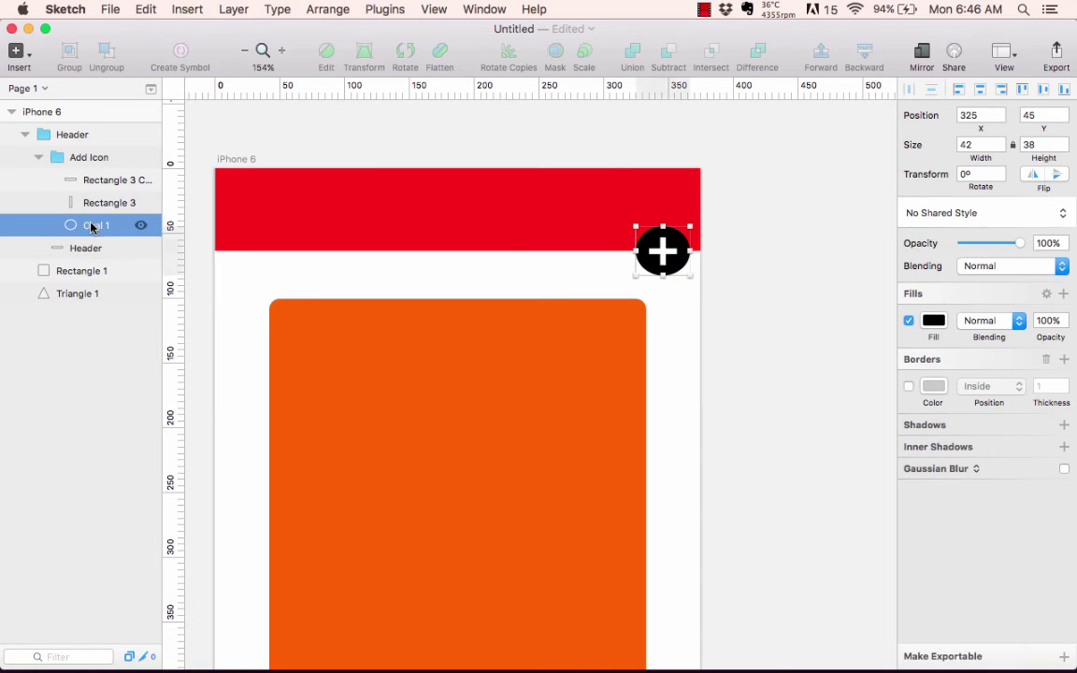
left_click_drag(652, 266, 602, 283)
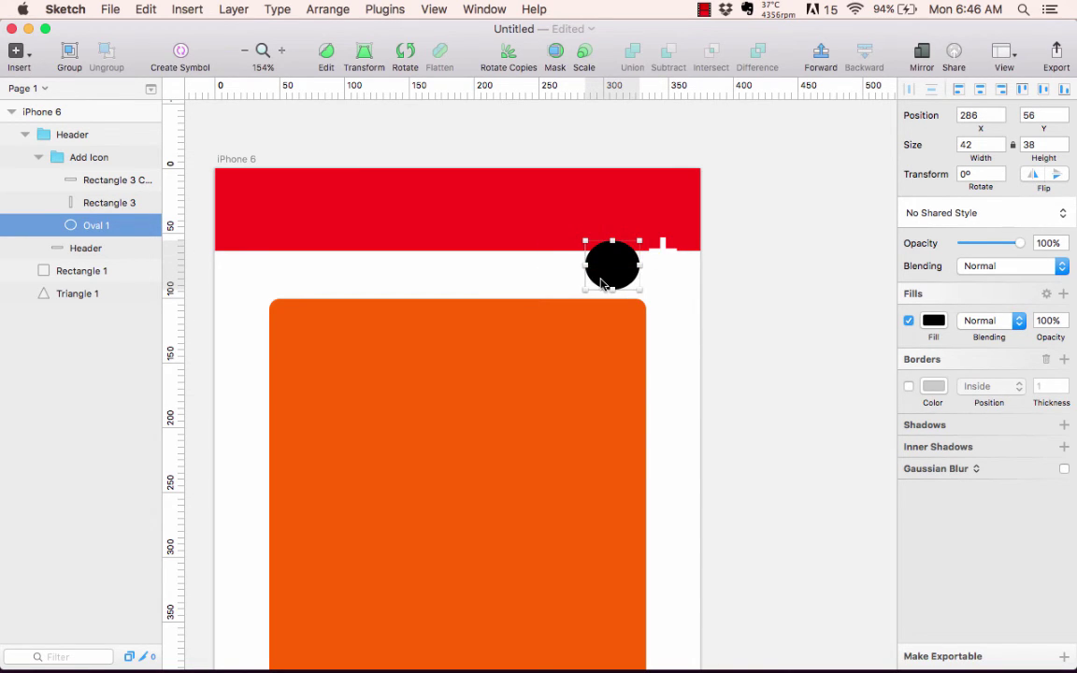
key("super+z")
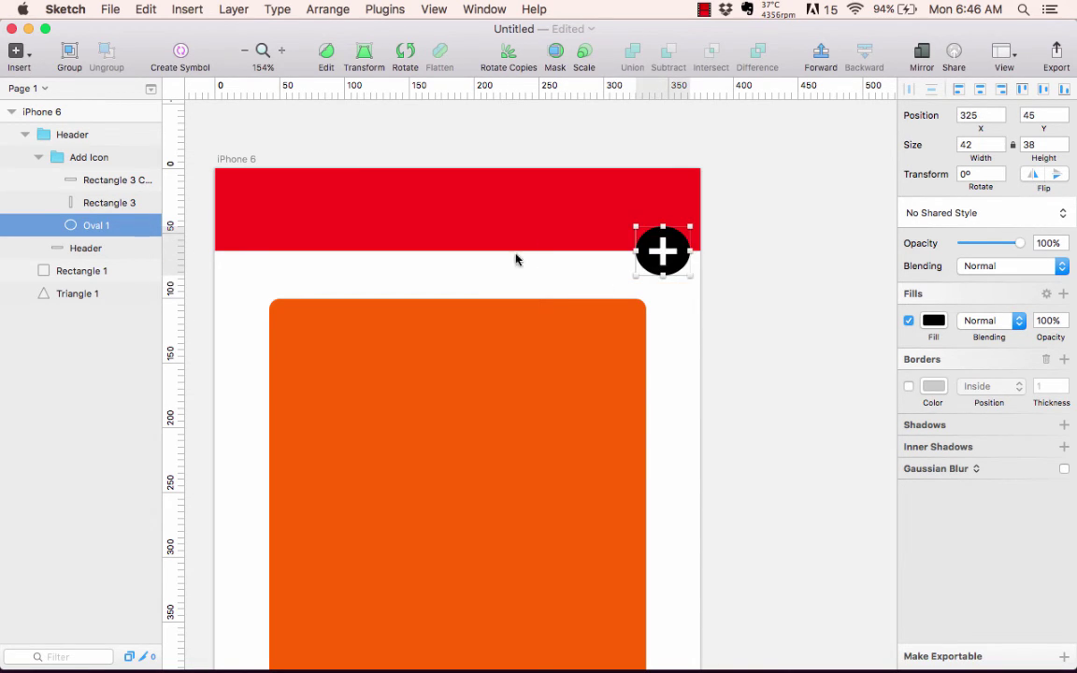
left_click(38, 158)
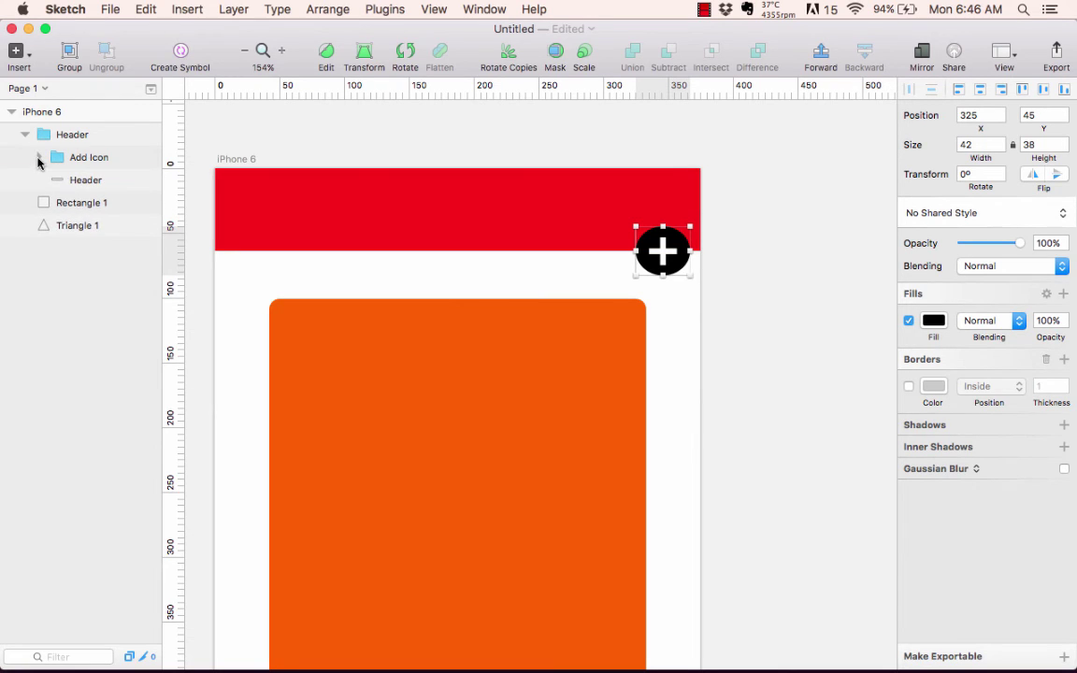
left_click(25, 136)
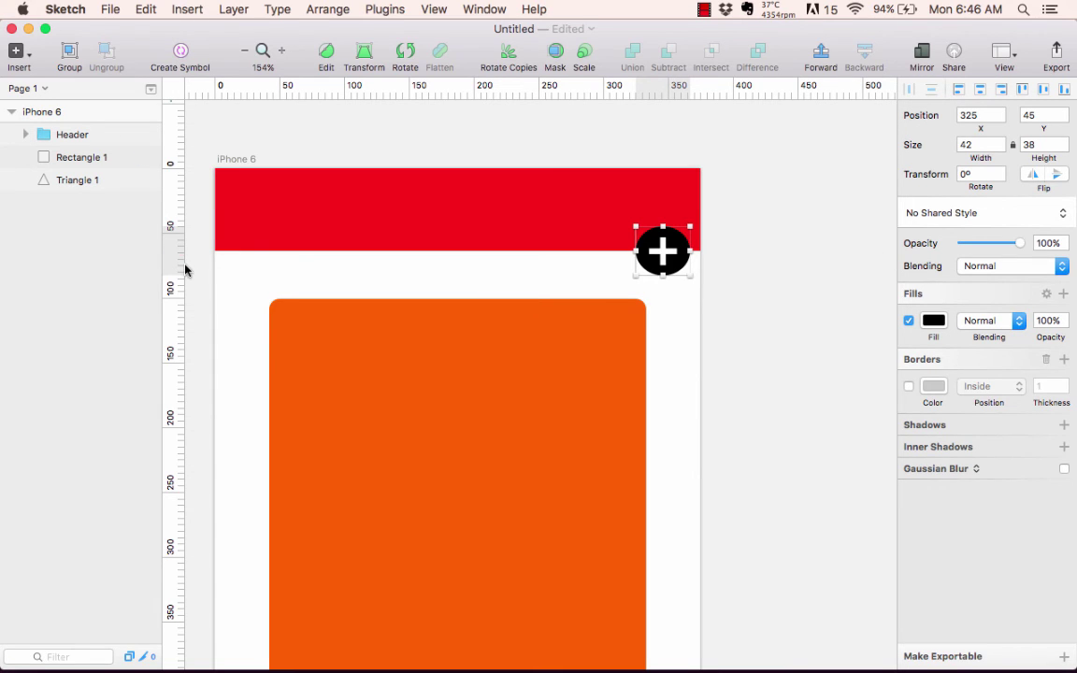
left_click(234, 308)
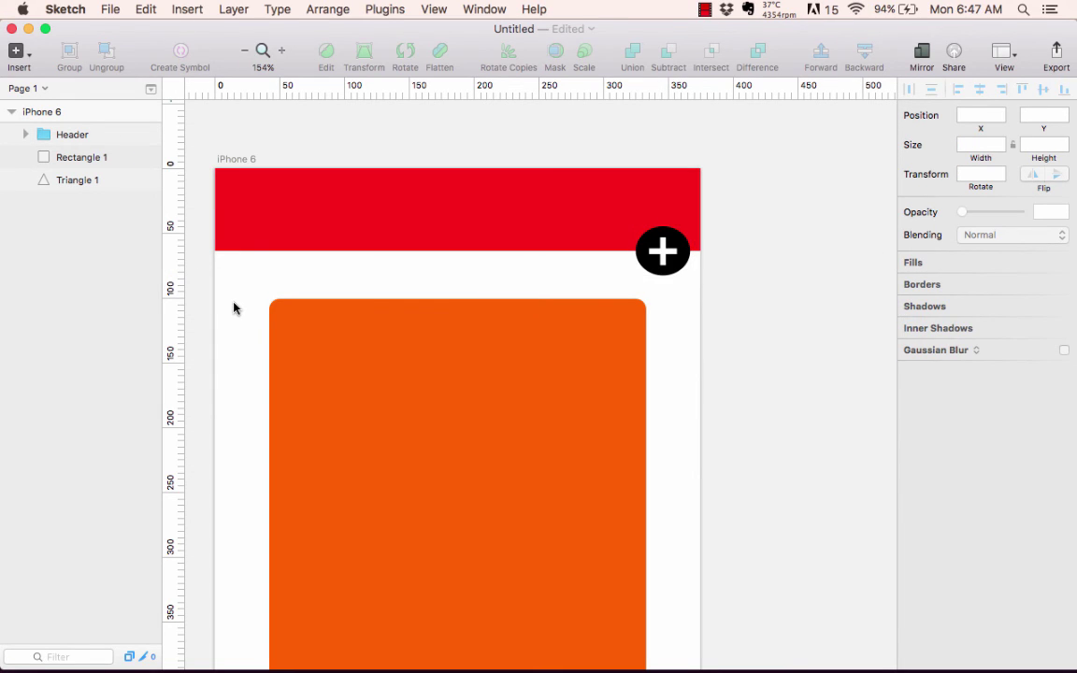